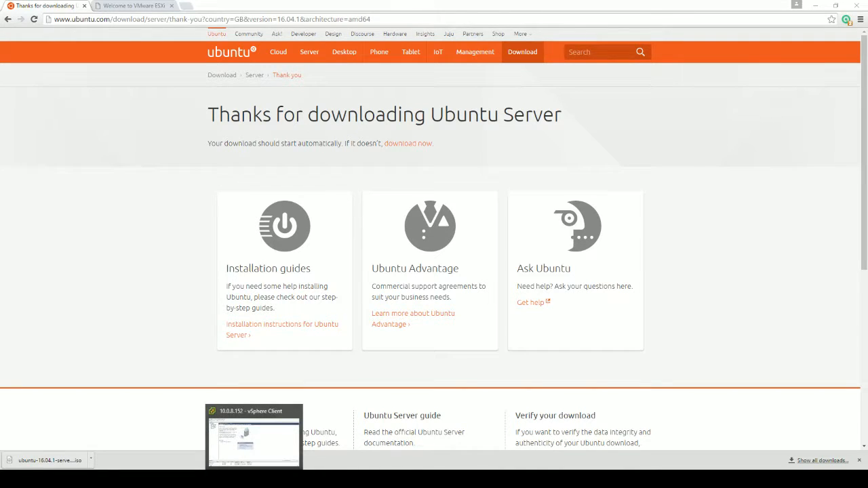
# Step: Switch to the vSphere Client and display the ESXi host's storage configuration
pyautogui.click(255, 479)
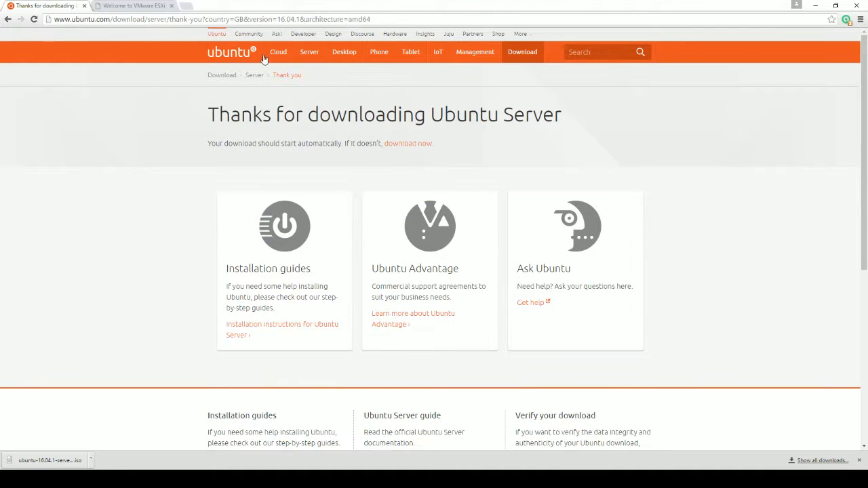
pyautogui.click(103, 6)
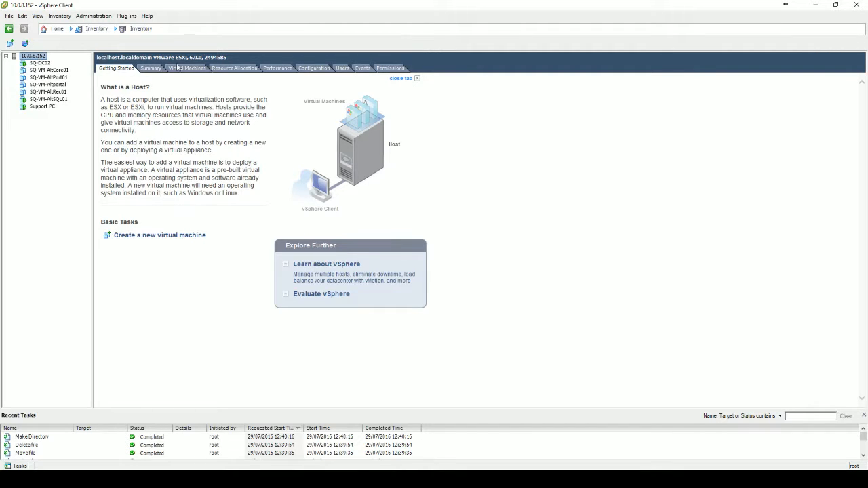
pyautogui.click(314, 68)
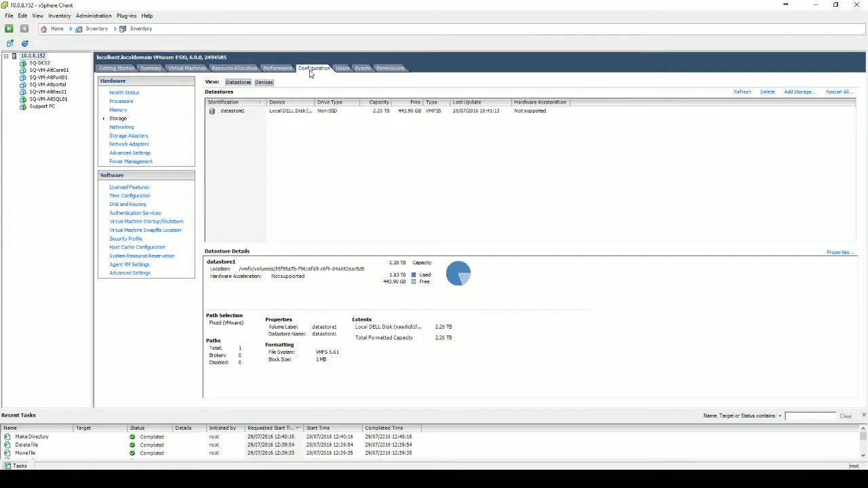
pyautogui.click(122, 93)
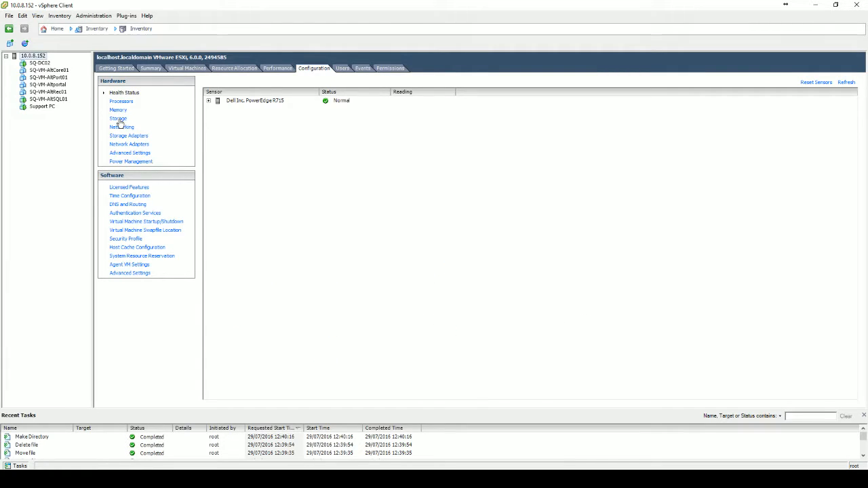
pyautogui.click(118, 120)
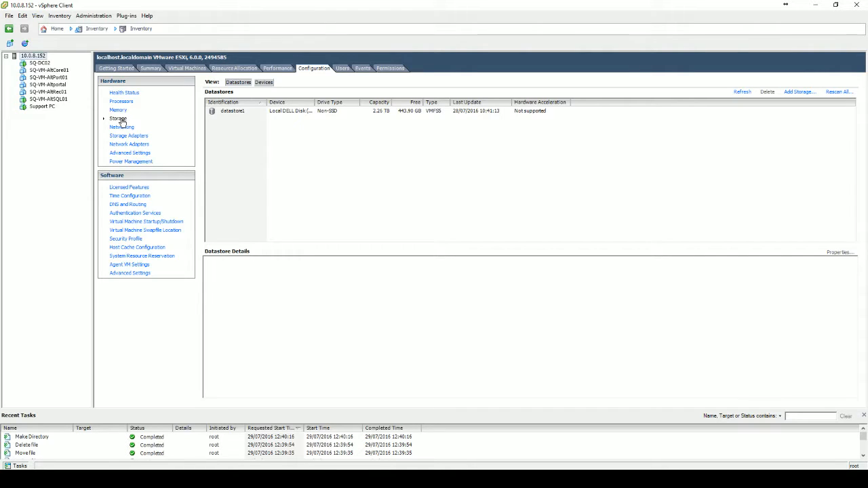
# Step: Browse the contents of datastore1 and reposition the Datastore Browser window
pyautogui.click(235, 114)
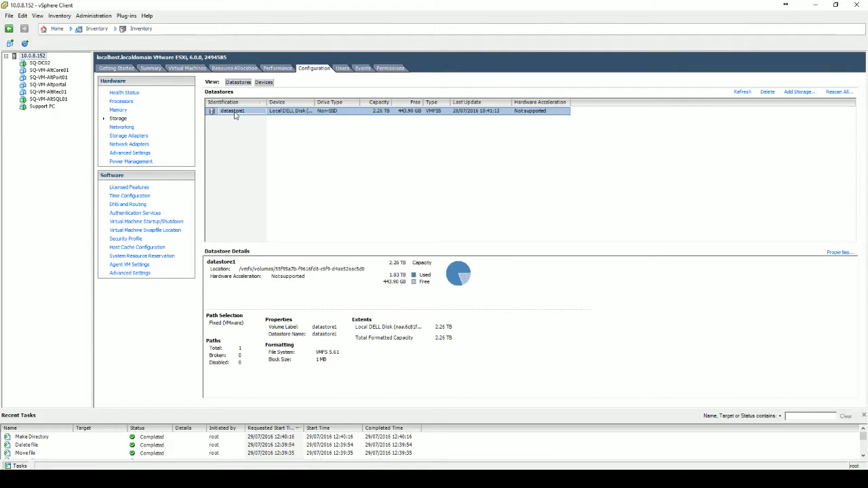
pyautogui.rightClick(234, 115)
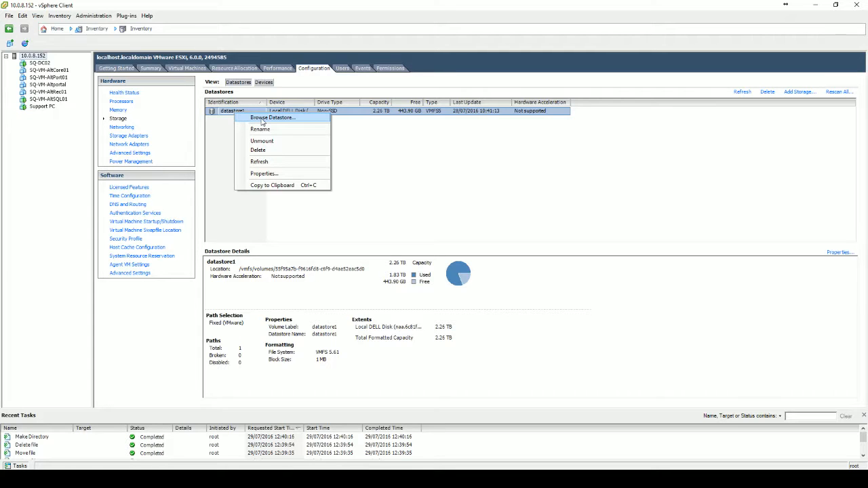
pyautogui.click(261, 119)
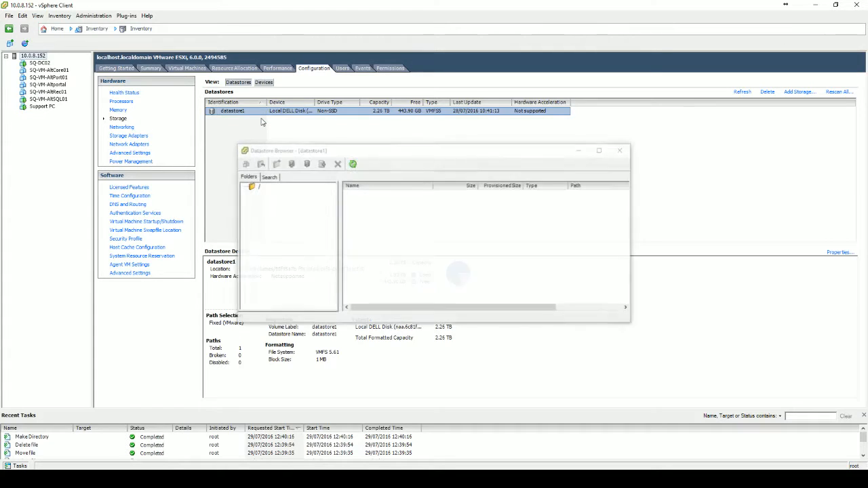
pyautogui.moveTo(381, 157); pyautogui.dragTo(349, 101)
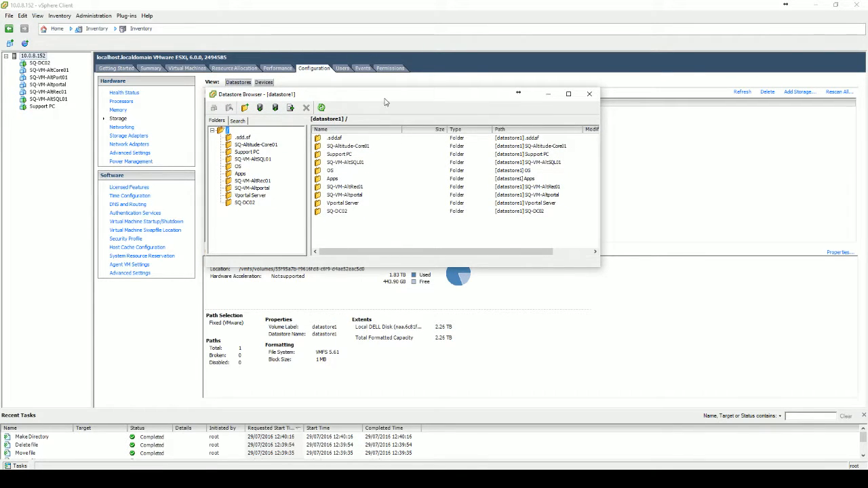
pyautogui.moveTo(381, 93); pyautogui.dragTo(355, 106)
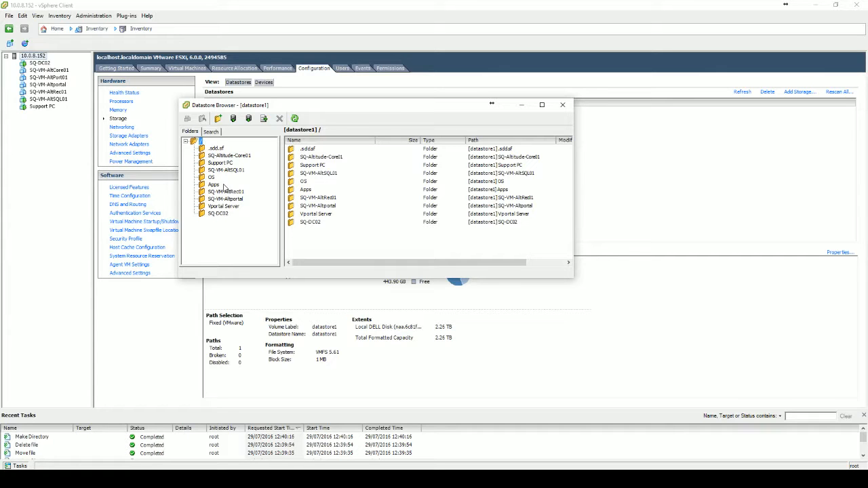
pyautogui.moveTo(323, 109); pyautogui.dragTo(380, 132)
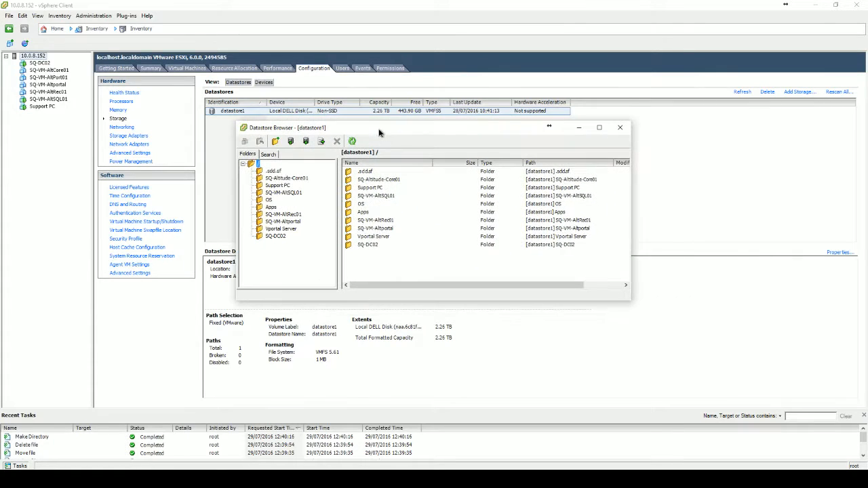
# Step: Expand the OS folder on datastore1 and open its Ubuntu 16.04 subfolder
pyautogui.click(269, 202)
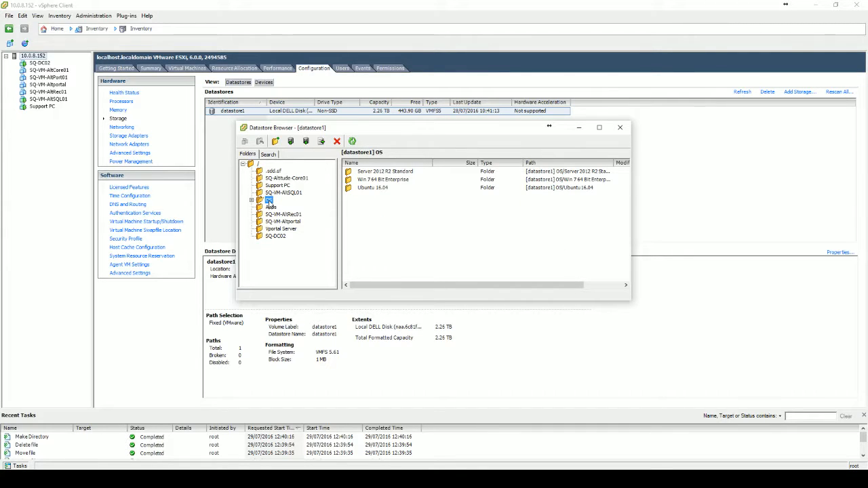
pyautogui.click(252, 201)
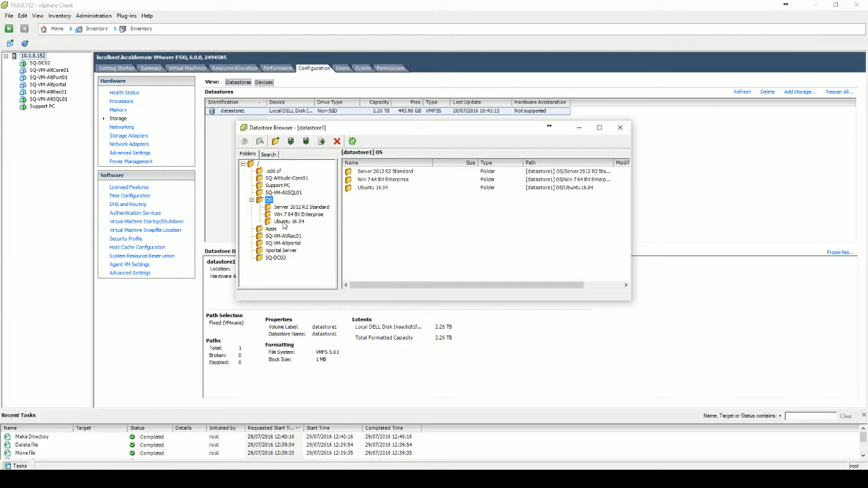
pyautogui.click(287, 214)
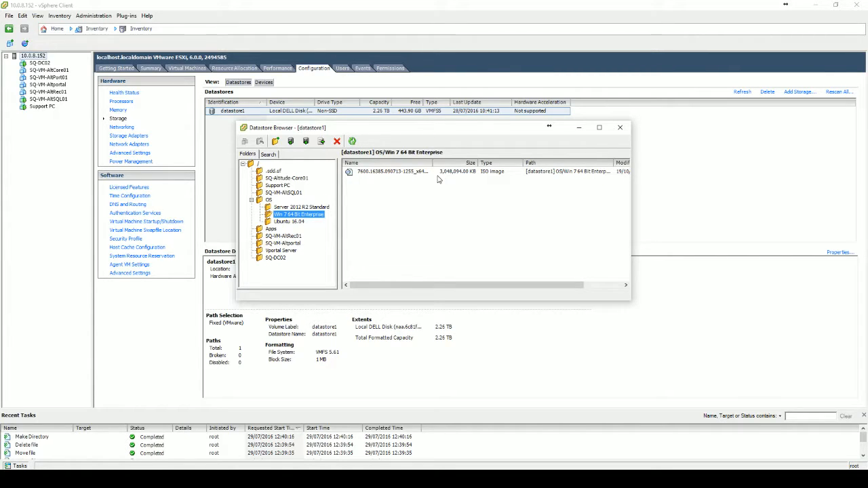
pyautogui.click(287, 222)
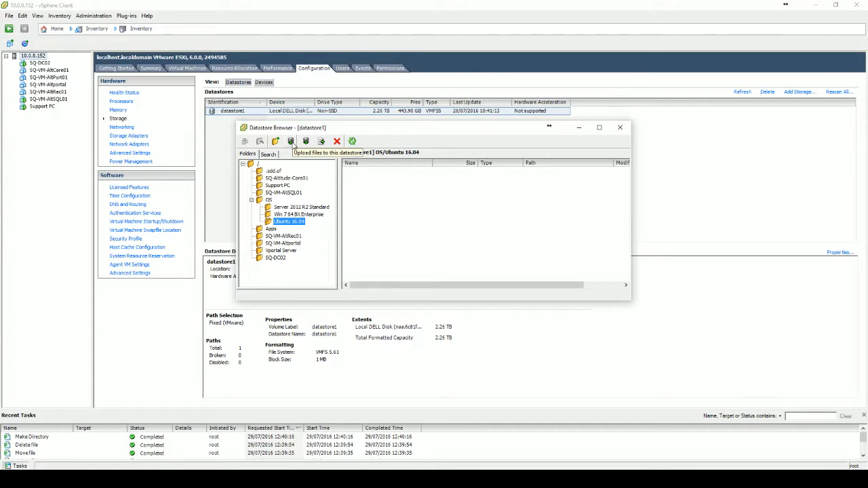
# Step: Upload the ubuntu-16.04.1-server-amd64 disc image from Downloads into the Ubuntu 16.04 folder, then close the Datastore Browser
pyautogui.click(291, 142)
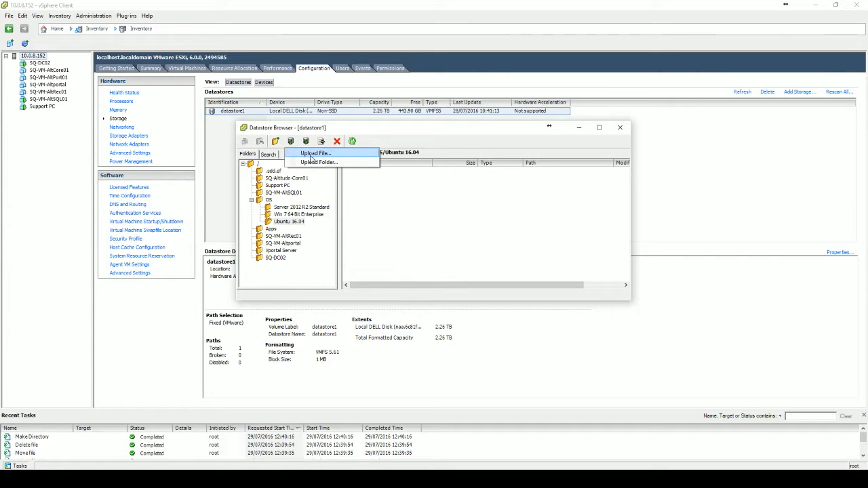
pyautogui.click(313, 154)
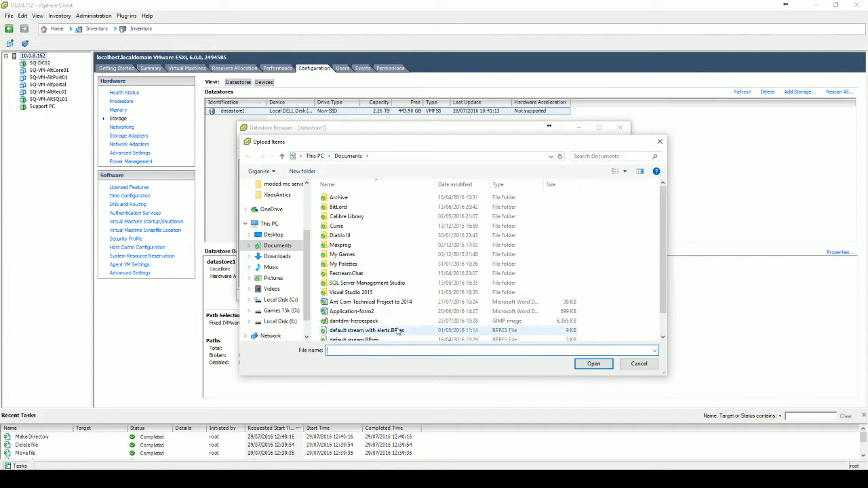
pyautogui.click(278, 256)
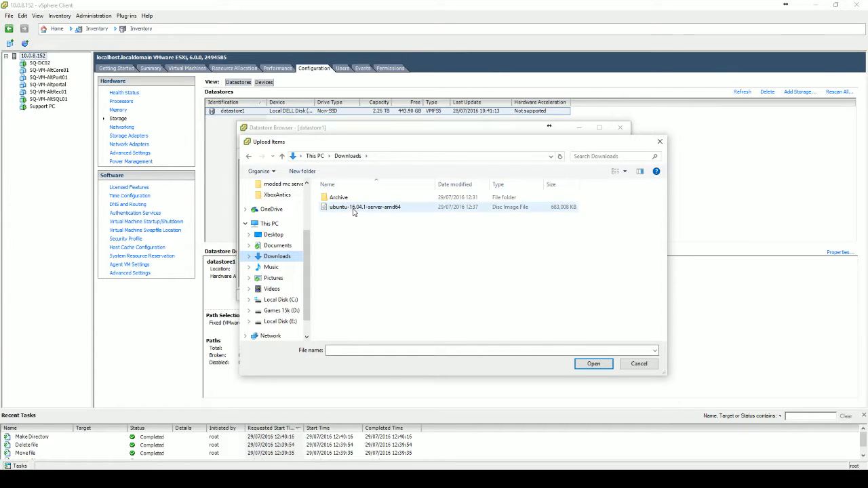
pyautogui.click(380, 212)
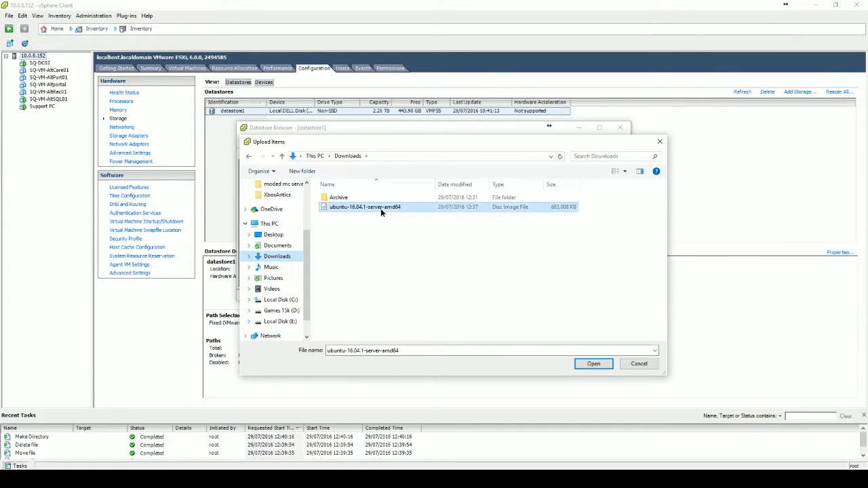
pyautogui.click(593, 364)
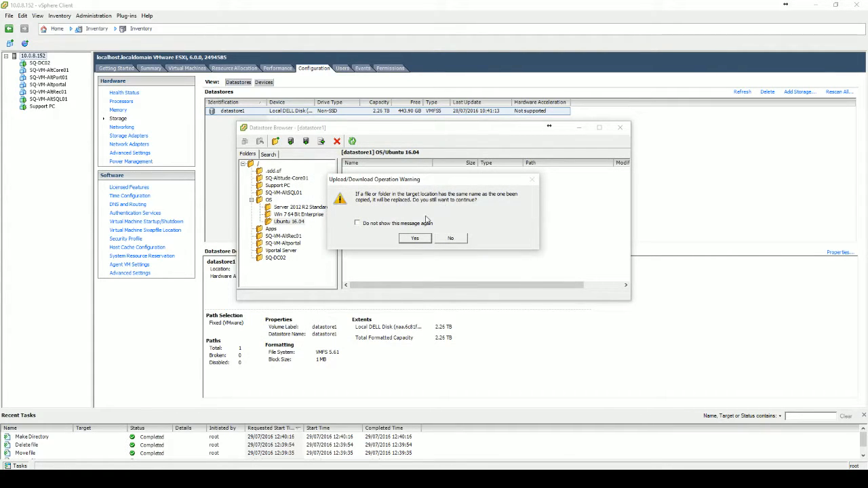
pyautogui.click(414, 238)
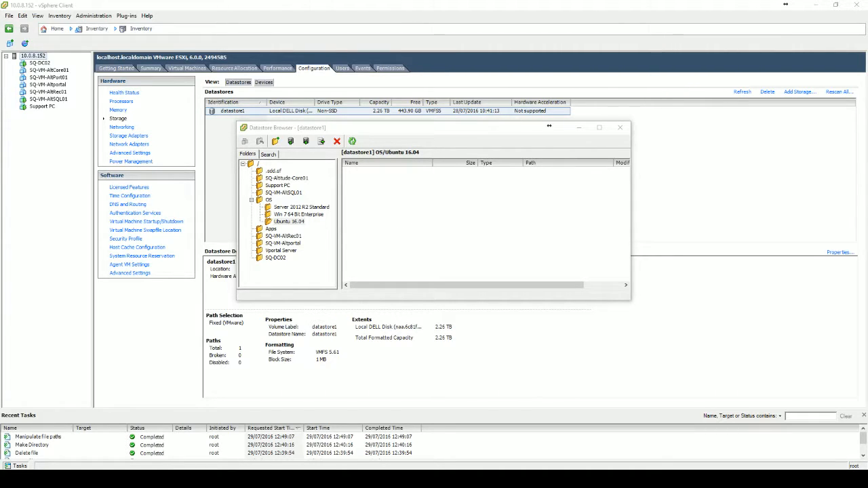
pyautogui.moveTo(481, 262); pyautogui.dragTo(598, 191)
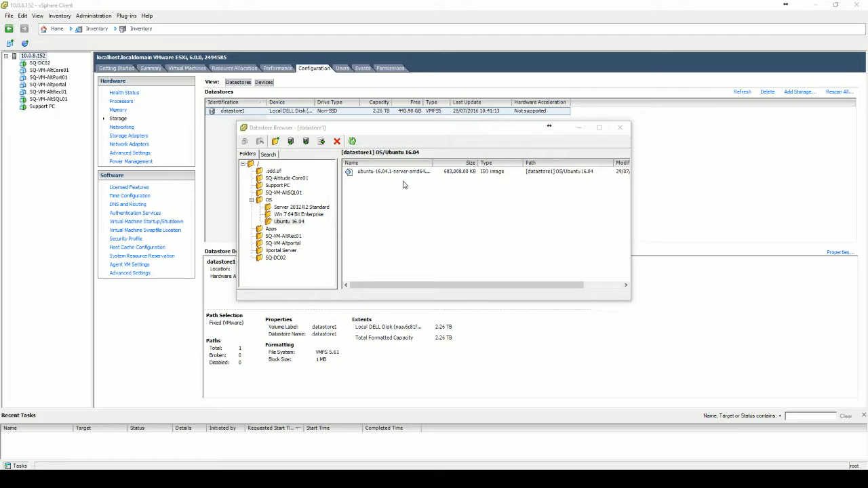
pyautogui.click(403, 177)
pyautogui.click(619, 128)
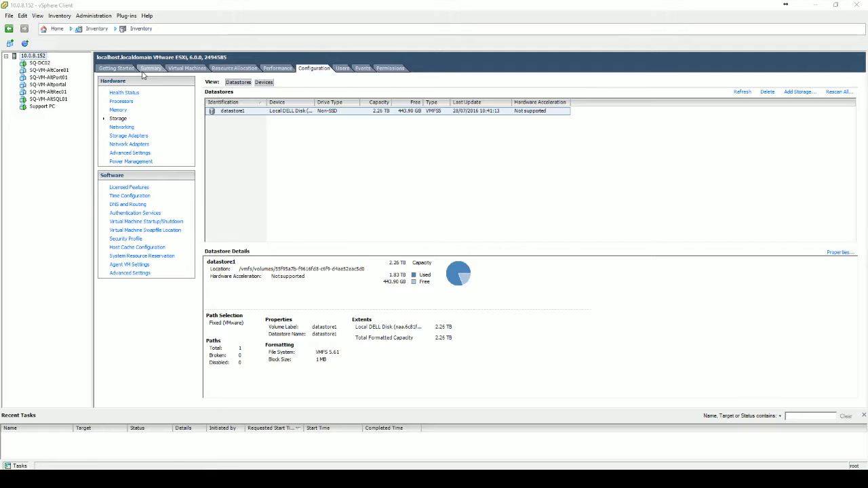
# Step: Start creating a new virtual machine on the host using the Custom configuration
pyautogui.rightClick(29, 58)
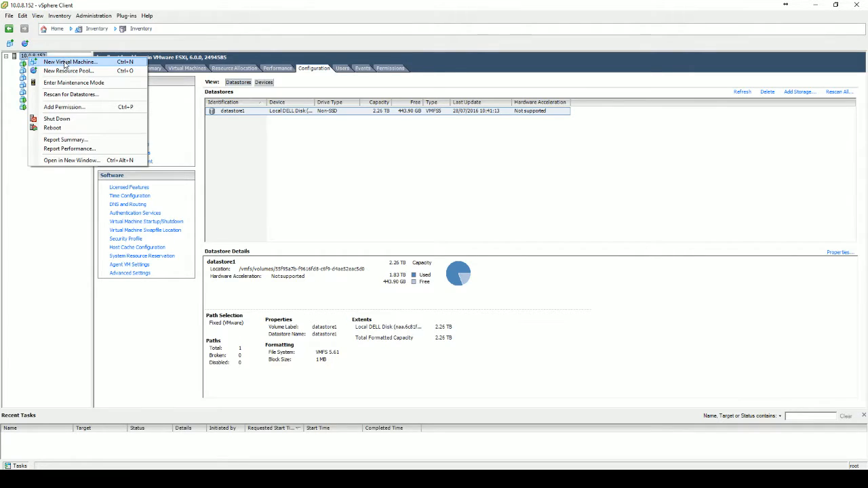
pyautogui.click(65, 63)
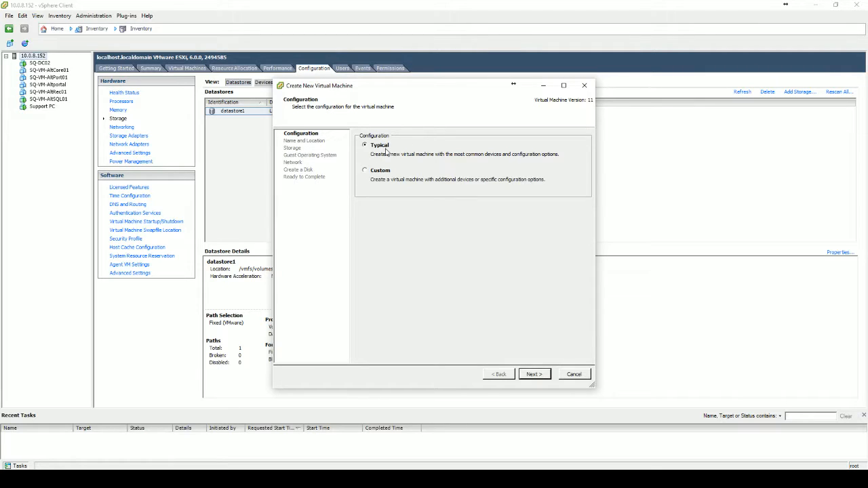
pyautogui.click(380, 170)
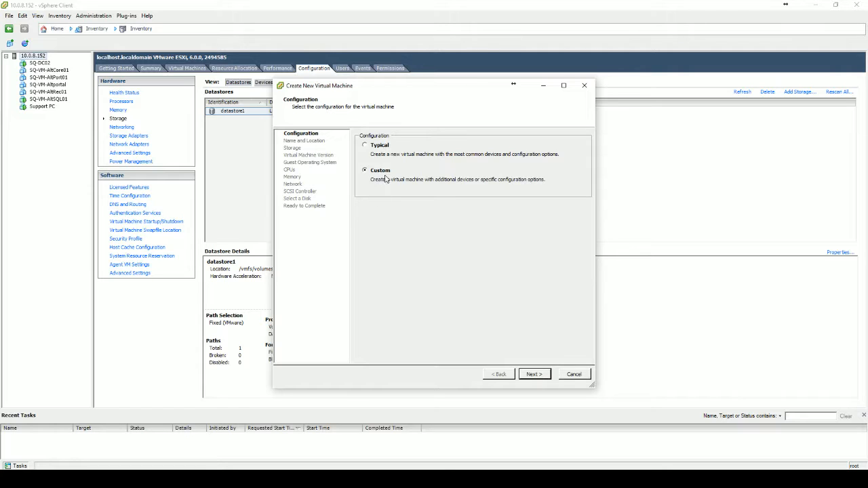
pyautogui.click(535, 374)
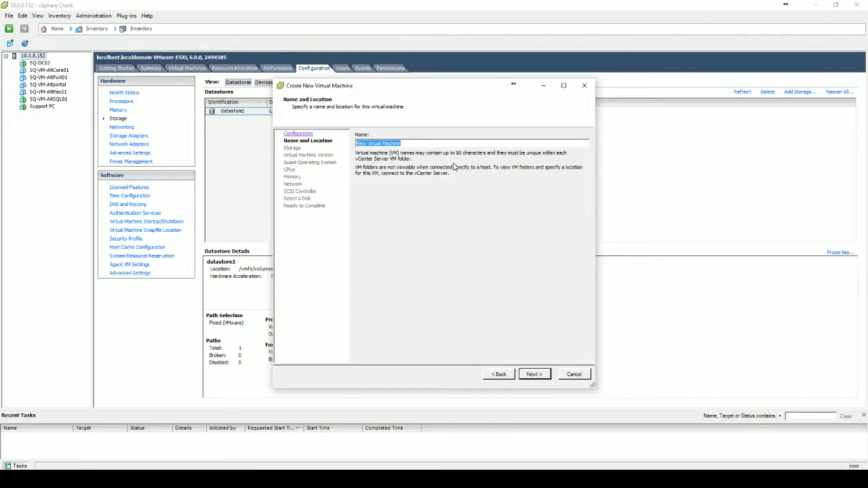
# Step: Name the virtual machine Ubuntu Test Server and accept datastore1 as storage with Virtual Machine Version 11
pyautogui.write('Ubuntu Test Server')
pyautogui.click(534, 375)
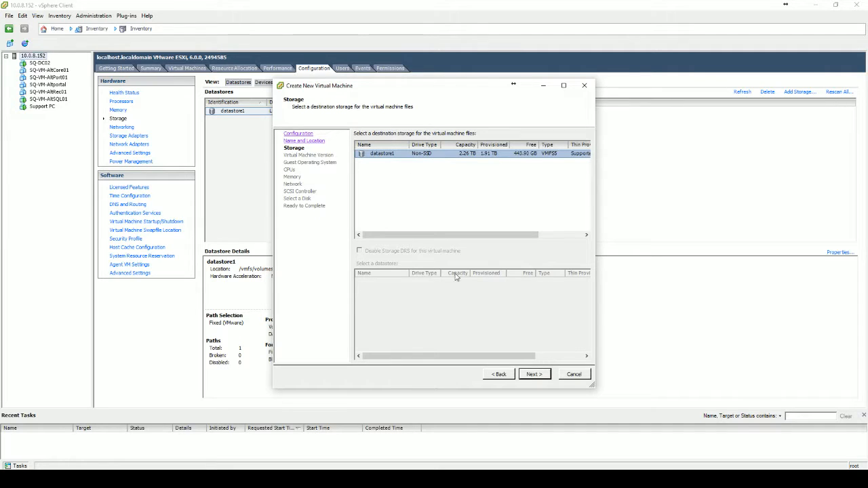
pyautogui.click(534, 374)
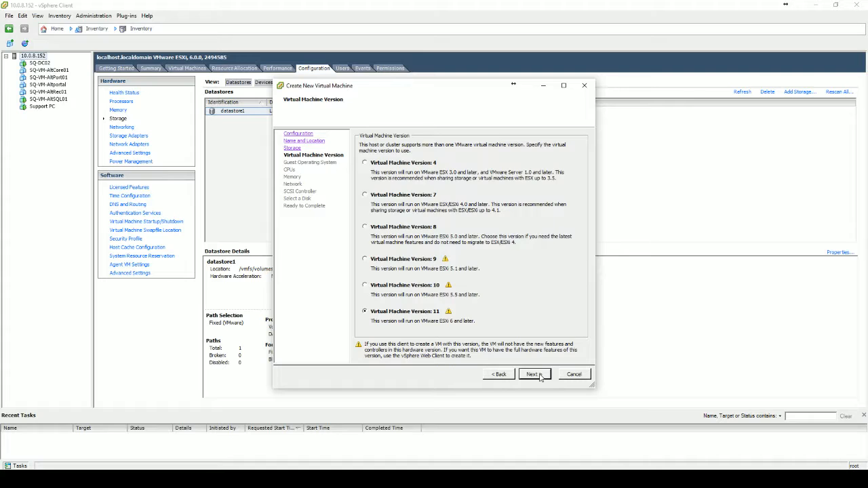
pyautogui.click(533, 374)
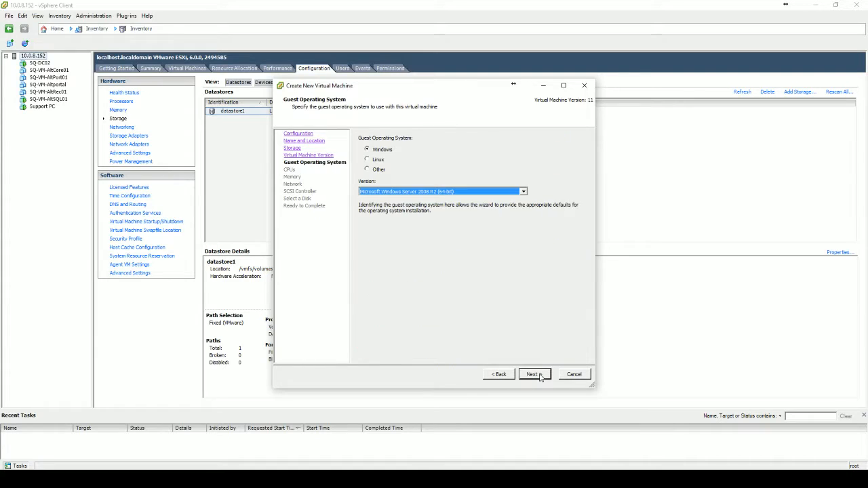
# Step: Set the guest operating system to Linux, version Ubuntu Linux (64-bit), and continue to the CPU settings
pyautogui.click(378, 160)
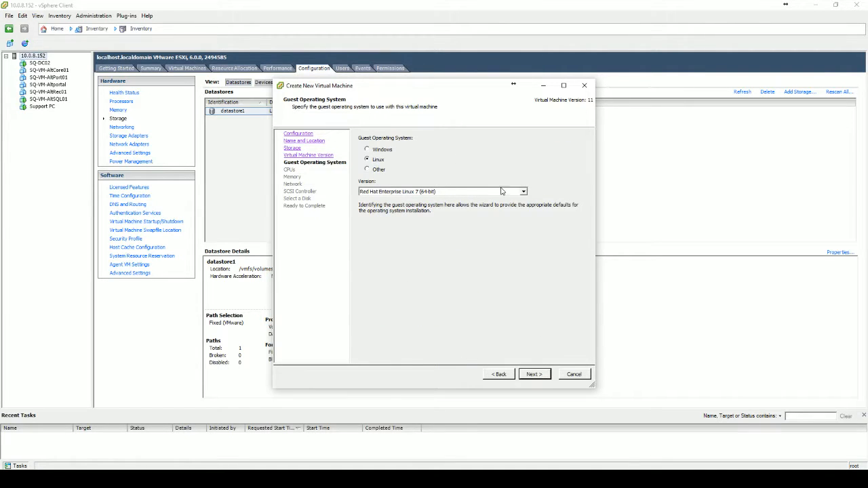
pyautogui.click(523, 193)
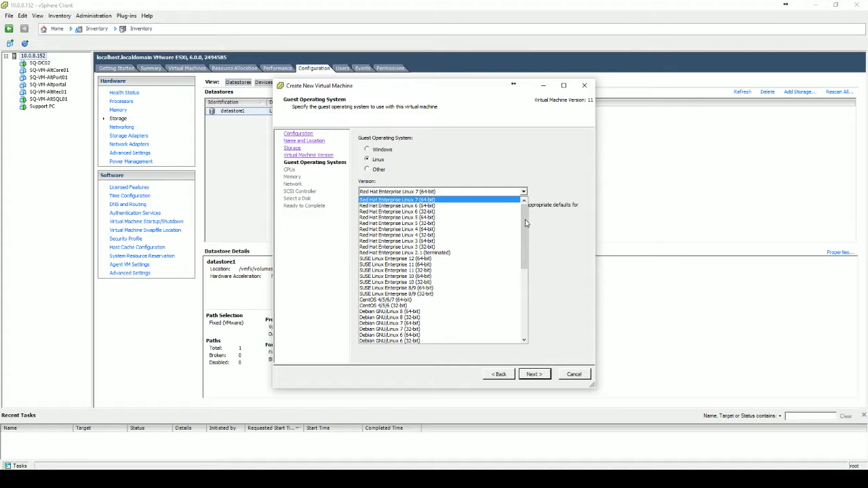
pyautogui.moveTo(526, 227); pyautogui.dragTo(527, 298)
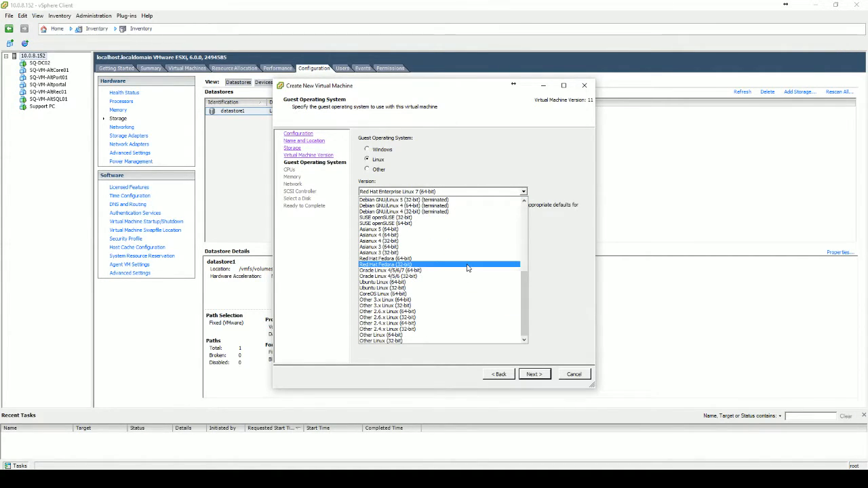
pyautogui.click(422, 282)
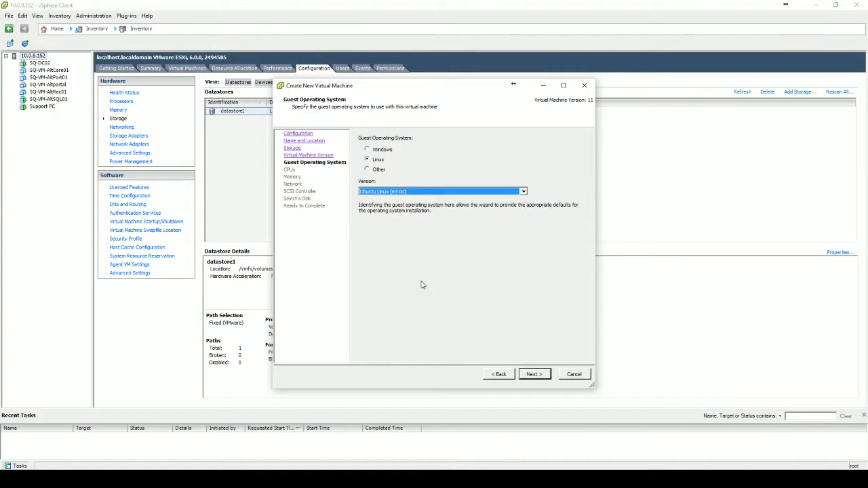
pyautogui.click(535, 375)
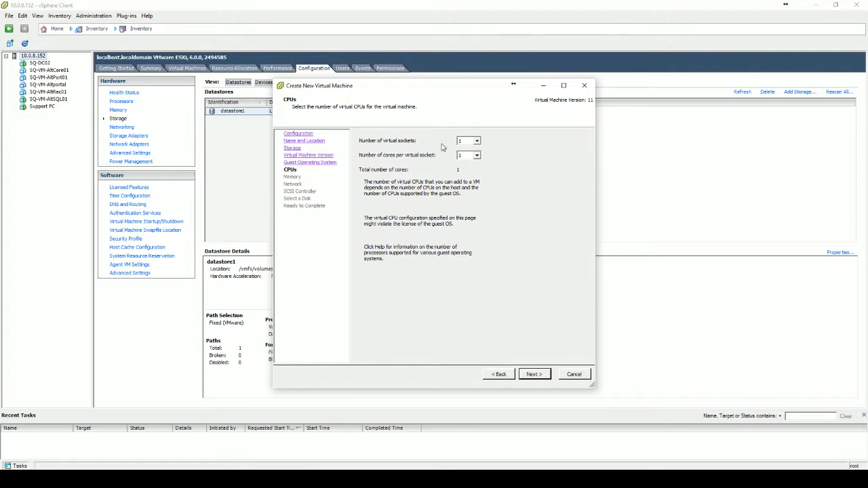
# Step: Configure the virtual machine with 2 virtual sockets and 4 cores per socket, and continue to the memory settings
pyautogui.click(476, 141)
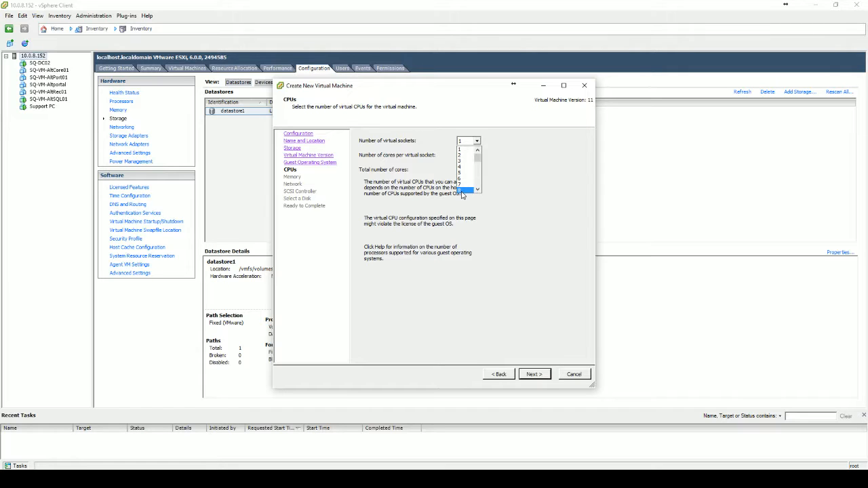
pyautogui.click(467, 156)
pyautogui.click(477, 155)
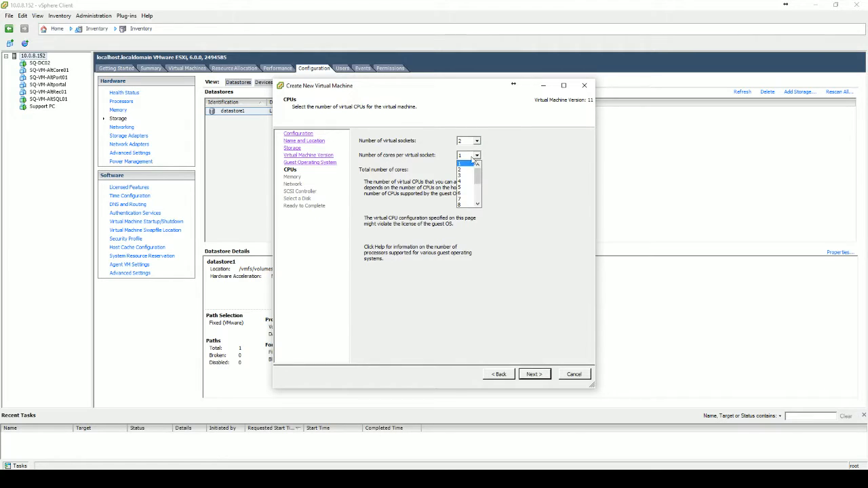
pyautogui.click(465, 174)
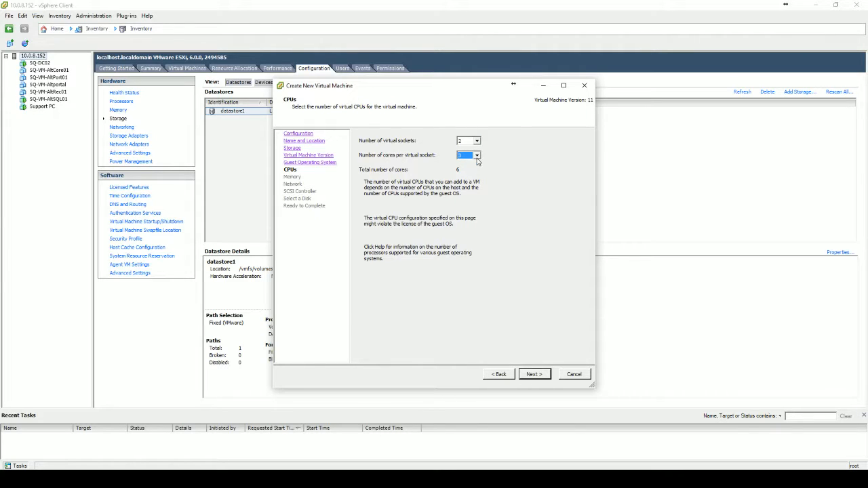
pyautogui.click(477, 156)
pyautogui.click(466, 169)
pyautogui.click(528, 374)
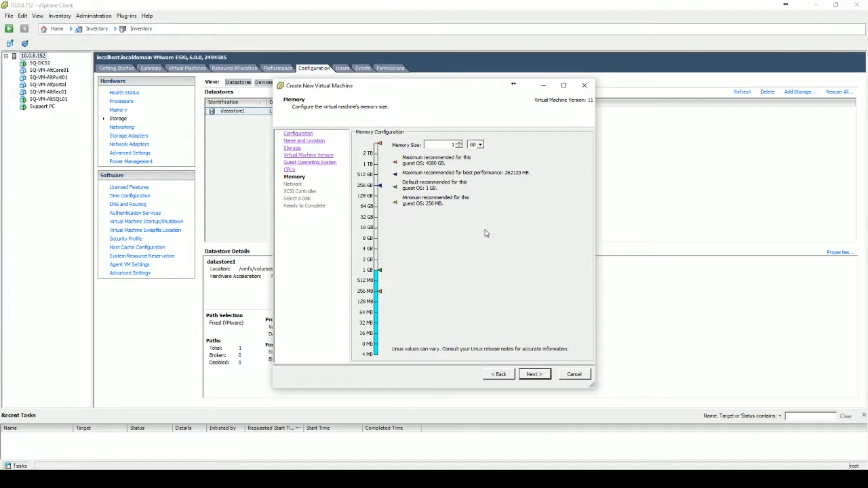
# Step: Set the virtual machine's memory size to 128 GB and continue to the network settings
pyautogui.click(459, 143)
pyautogui.click(458, 143)
pyautogui.click(458, 143)
pyautogui.click(459, 143)
pyautogui.click(458, 143)
pyautogui.click(459, 143)
pyautogui.click(459, 143)
pyautogui.click(459, 143)
pyautogui.click(459, 146)
pyautogui.click(459, 147)
pyautogui.write('128')
pyautogui.click(535, 374)
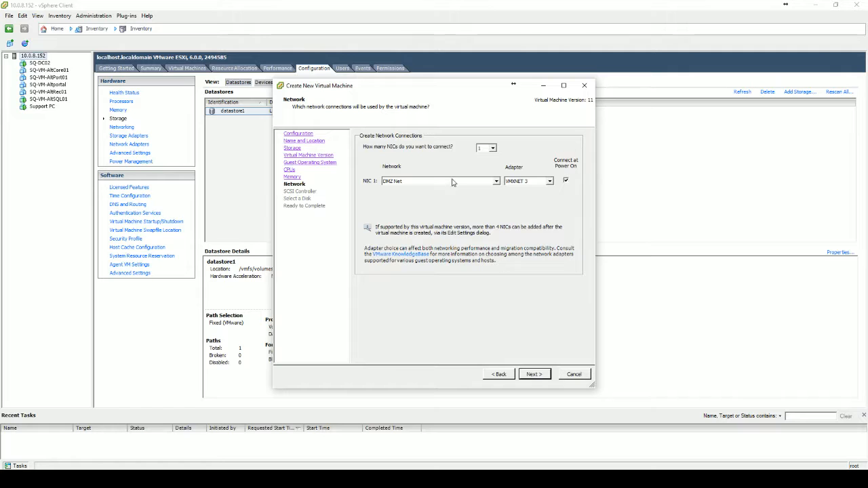
# Step: Accept one VMXNET 3 NIC on DMZ Net, the LSI Logic Parallel SCSI controller and the creation of a new virtual disk
pyautogui.click(536, 377)
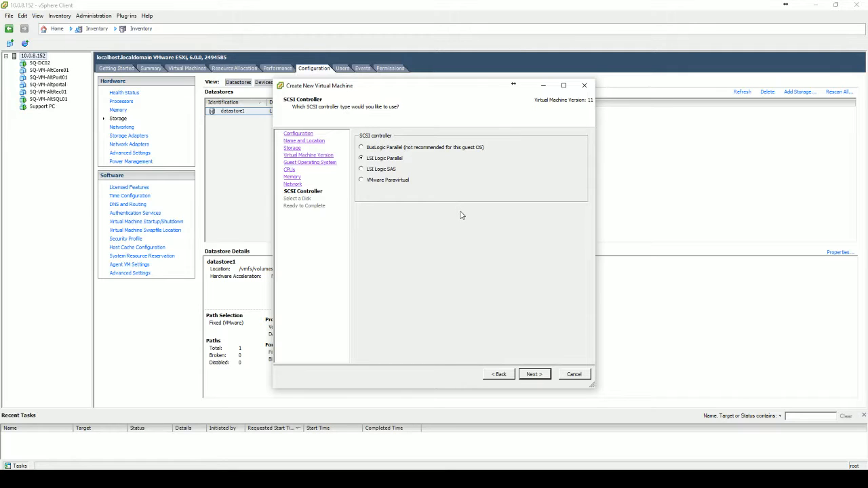
pyautogui.click(534, 375)
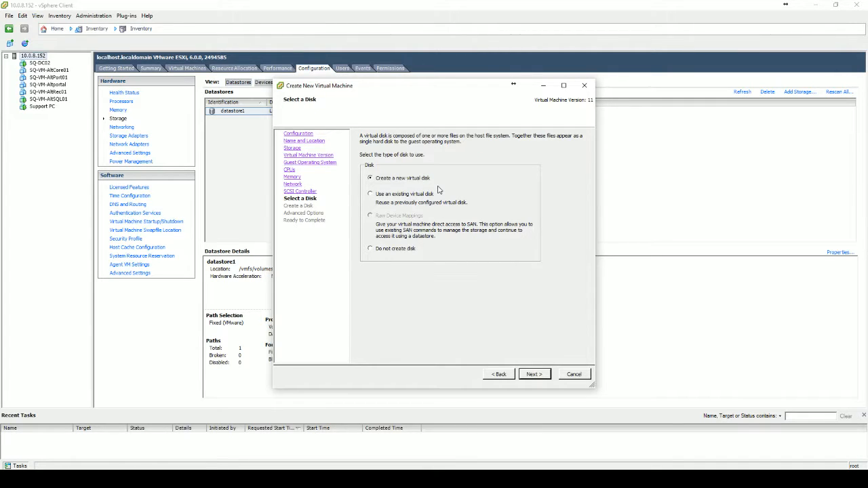
pyautogui.click(533, 374)
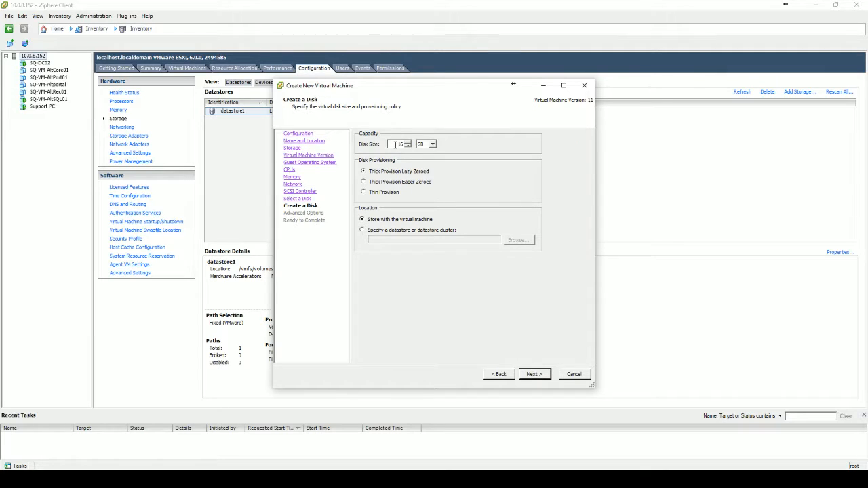
# Step: Set the new disk's size to 125 GB with Thick Provision Lazy Zeroed and accept the default advanced options
pyautogui.doubleClick(399, 143)
pyautogui.moveTo(420, 90); pyautogui.dragTo(418, 132)
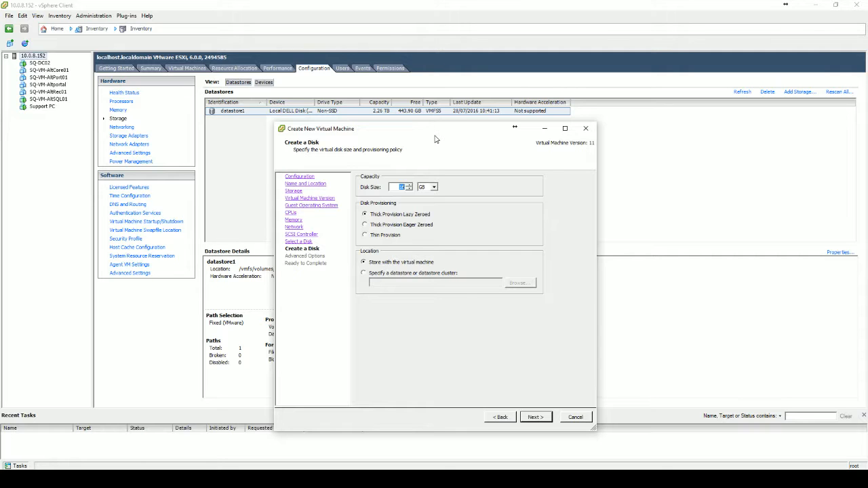
pyautogui.moveTo(437, 137); pyautogui.dragTo(447, 107)
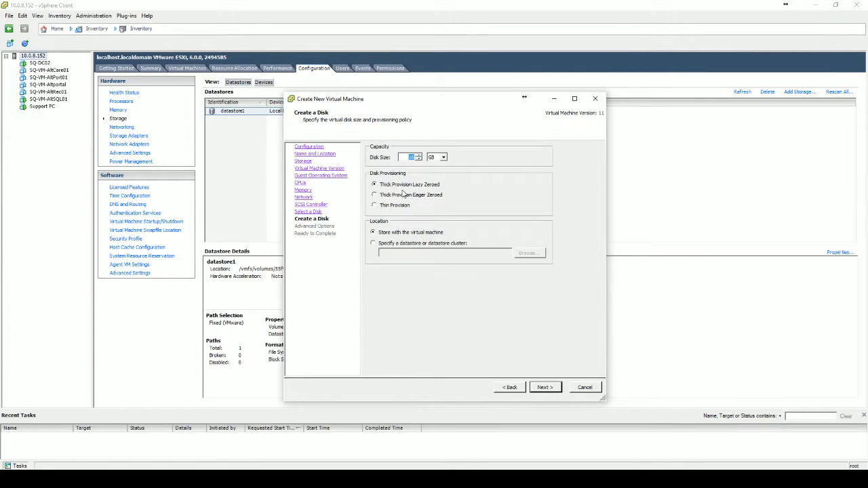
pyautogui.write('125')
pyautogui.click(545, 388)
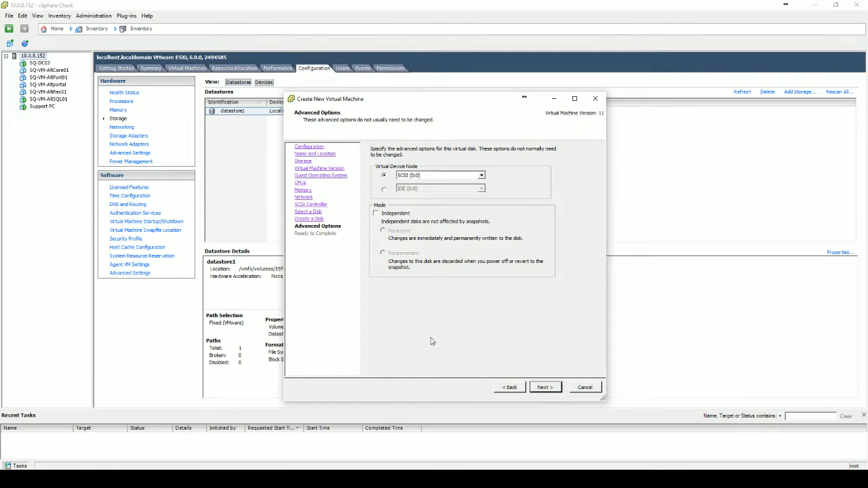
pyautogui.click(546, 388)
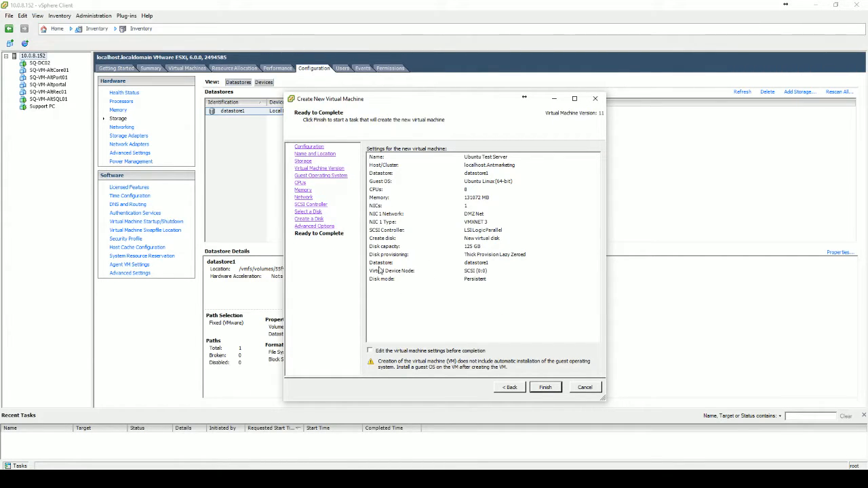
# Step: Choose to edit the virtual machine settings before completion, and switch the new CD/DVD drive to a Datastore ISO File
pyautogui.click(423, 352)
pyautogui.click(545, 387)
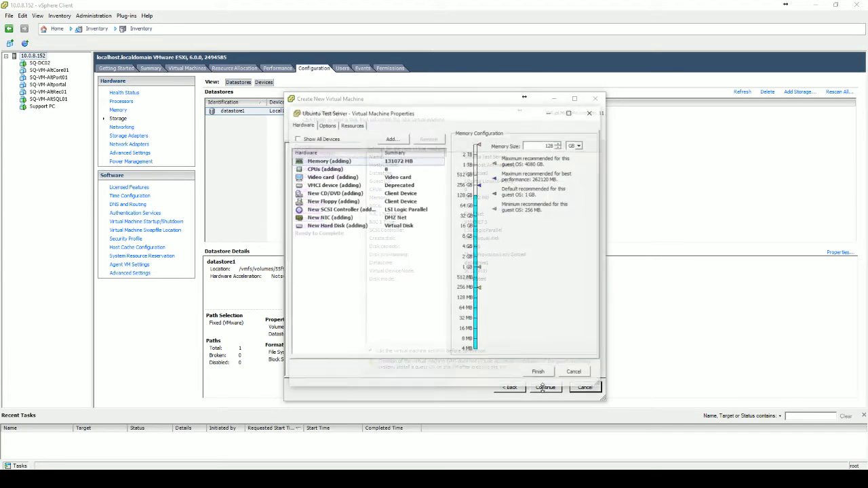
pyautogui.click(338, 196)
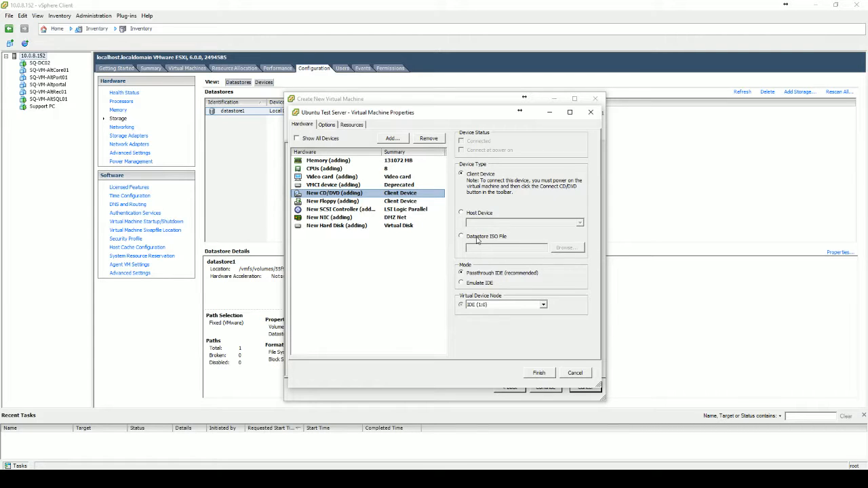
pyautogui.click(477, 239)
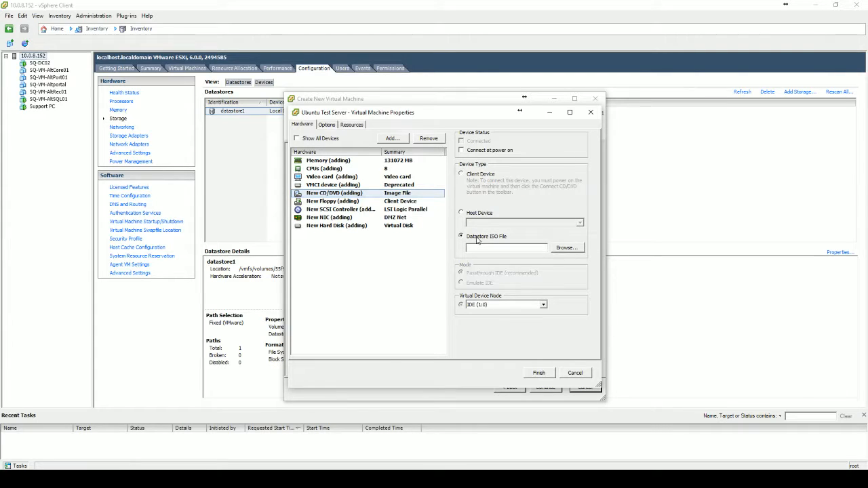
# Step: Attach the ubuntu-16.04.1 ISO from datastore1's OS/Ubuntu 16.04 folder with Connect at power on, and finish creating the virtual machine
pyautogui.click(566, 248)
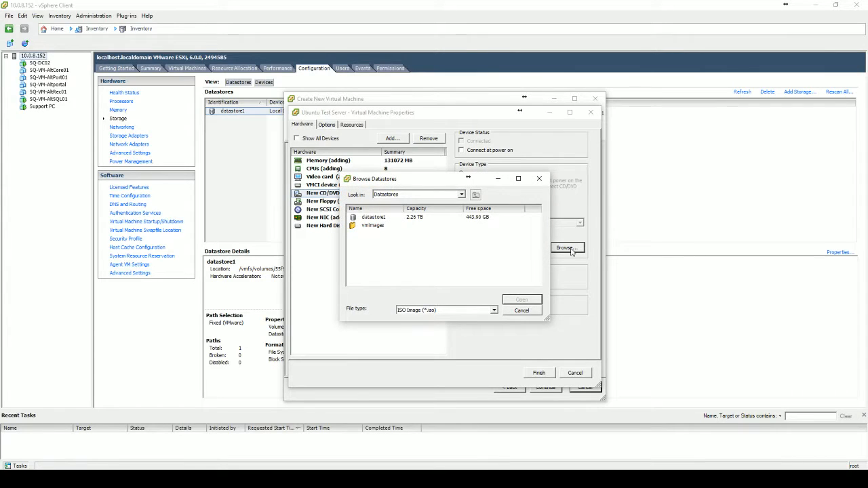
pyautogui.doubleClick(374, 218)
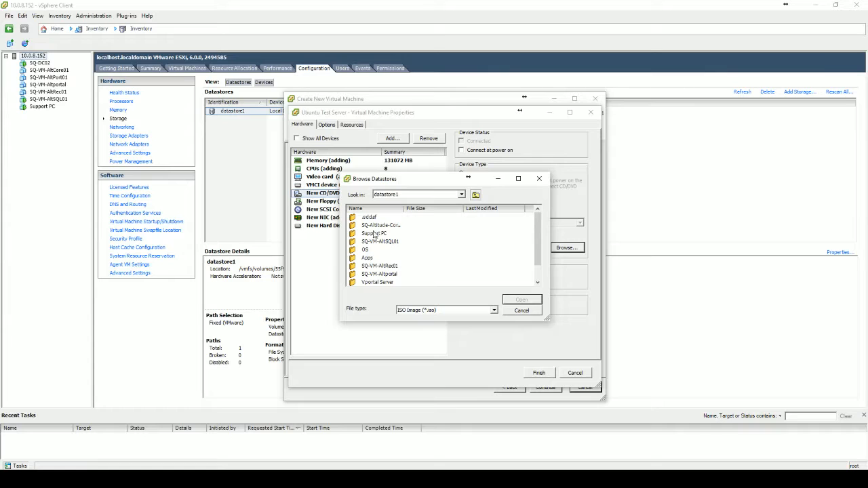
pyautogui.doubleClick(366, 250)
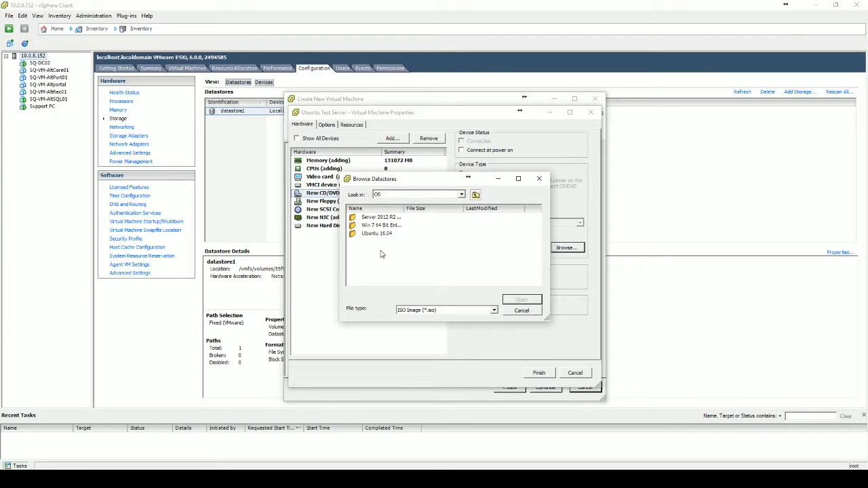
pyautogui.doubleClick(377, 234)
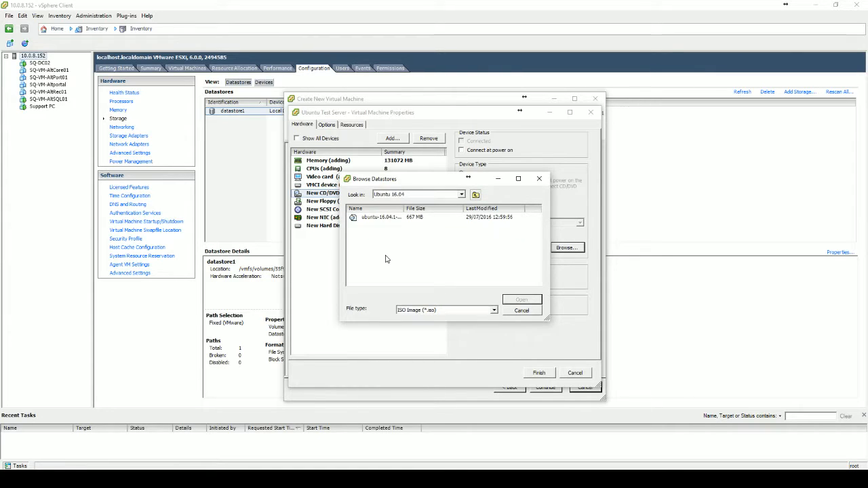
pyautogui.click(391, 219)
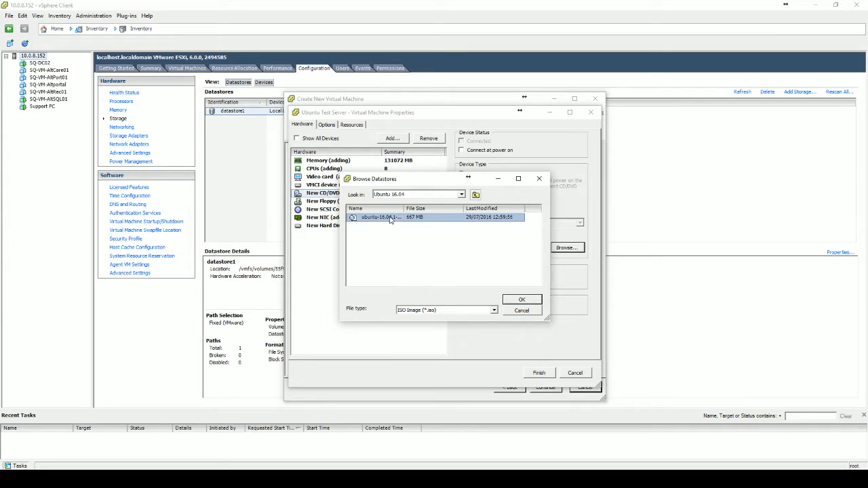
pyautogui.click(523, 300)
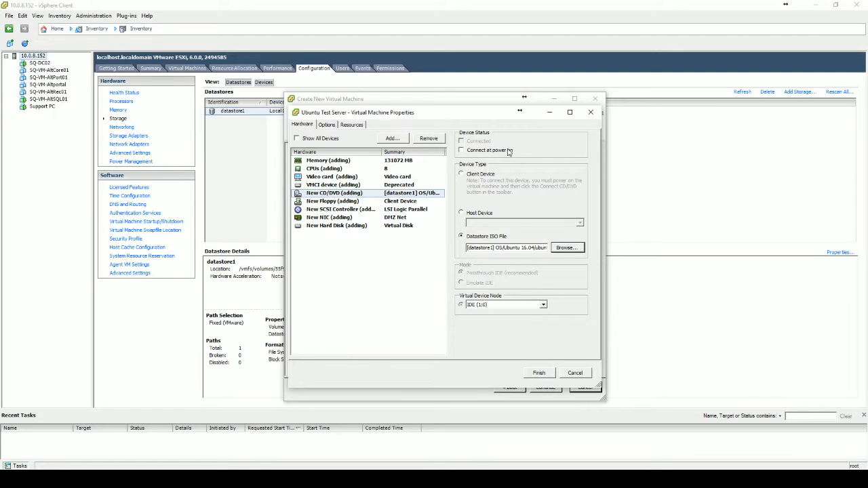
pyautogui.click(497, 152)
pyautogui.click(538, 373)
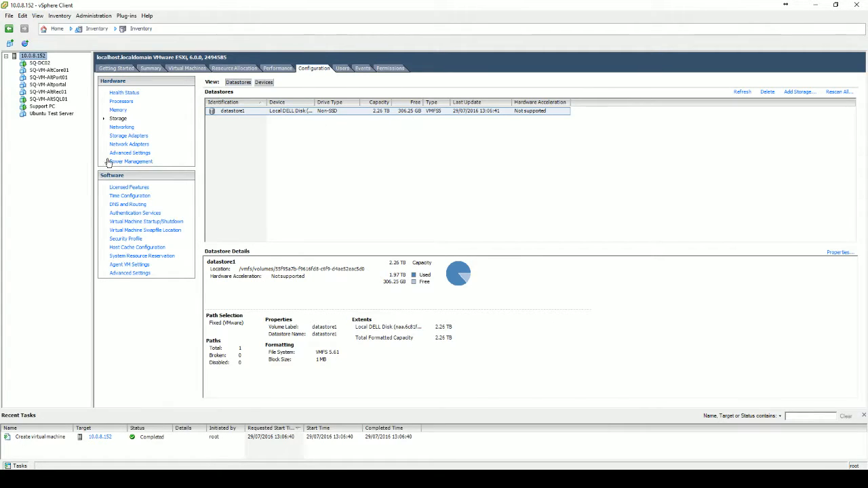
# Step: Display the console of Ubuntu Test Server and power on the virtual machine
pyautogui.click(39, 116)
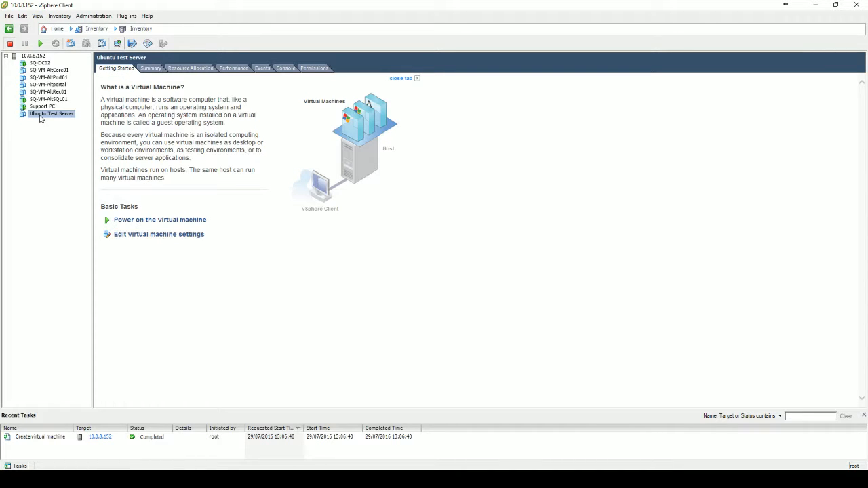
pyautogui.click(286, 69)
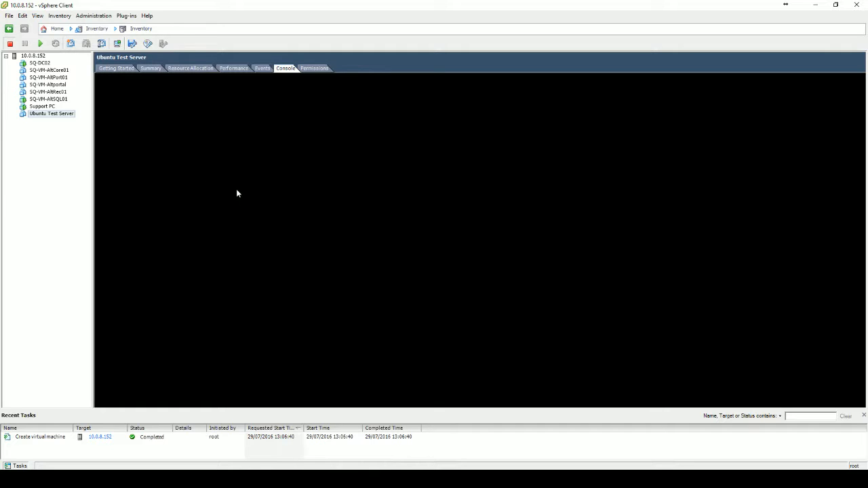
pyautogui.rightClick(58, 118)
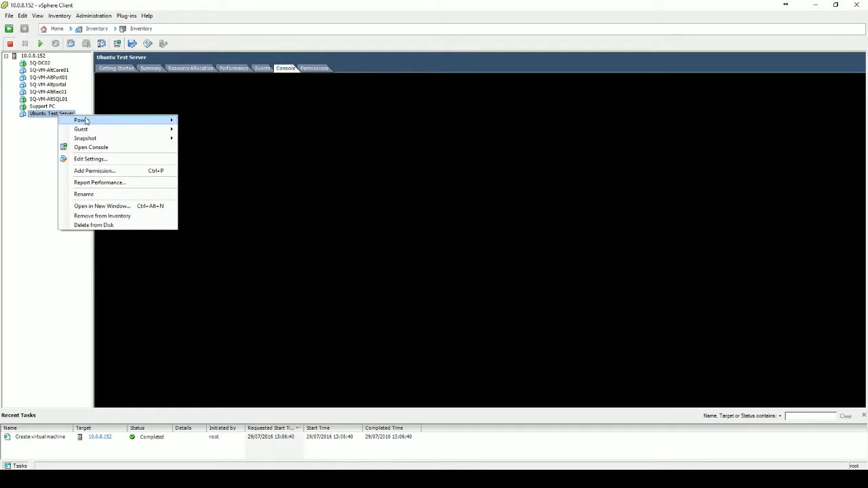
pyautogui.moveTo(98, 121)
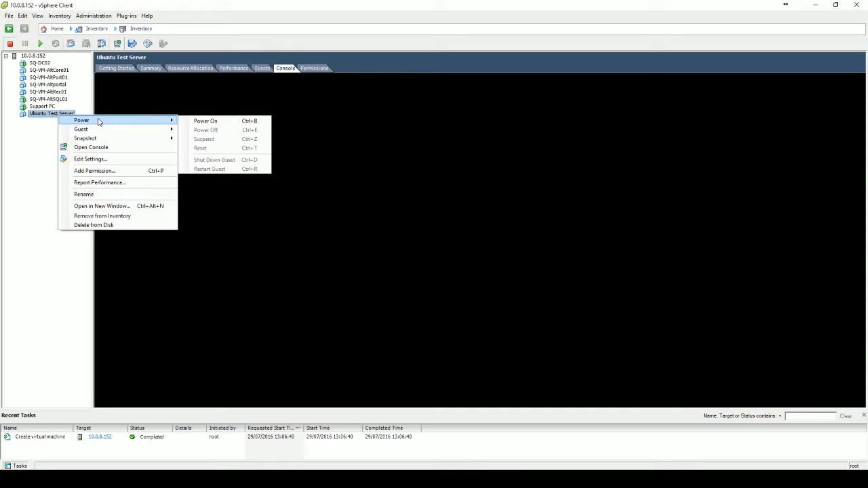
pyautogui.click(205, 121)
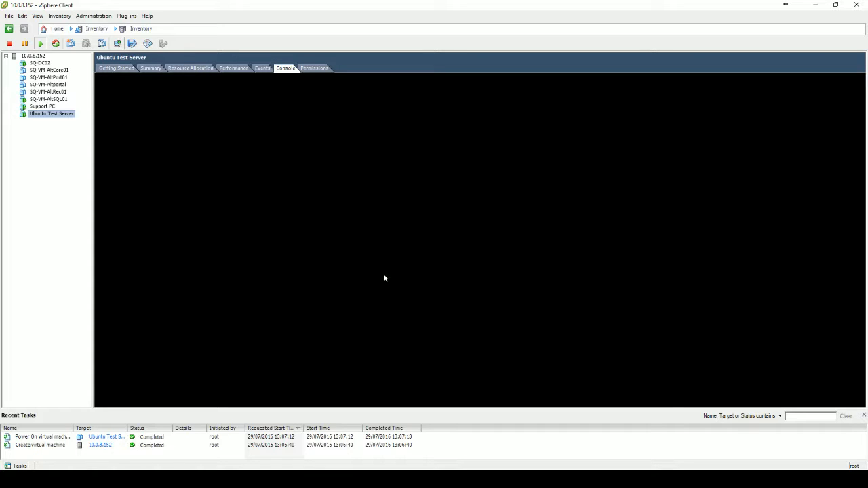
# Step: Give the virtual machine's console the input focus and select English as the boot menu language
pyautogui.click(360, 277)
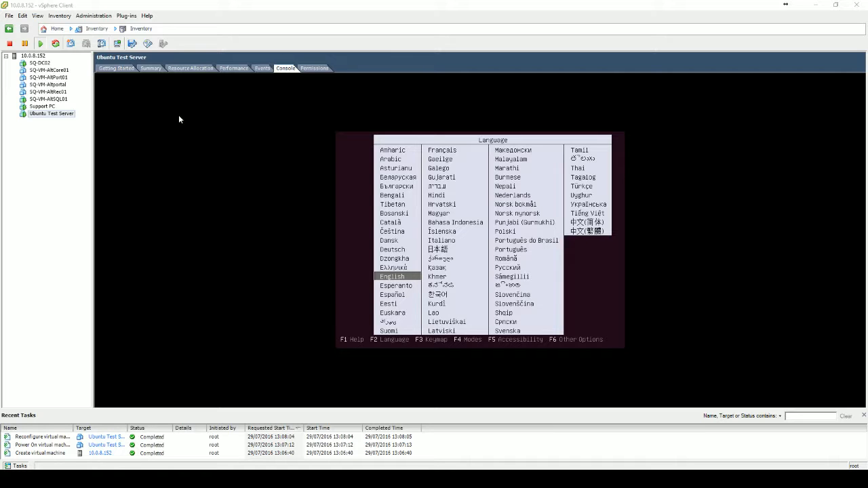
pyautogui.click(234, 69)
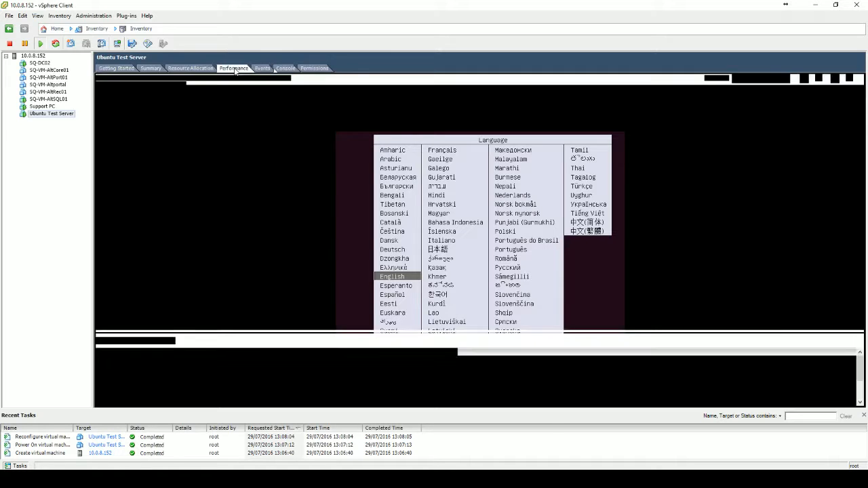
pyautogui.click(284, 68)
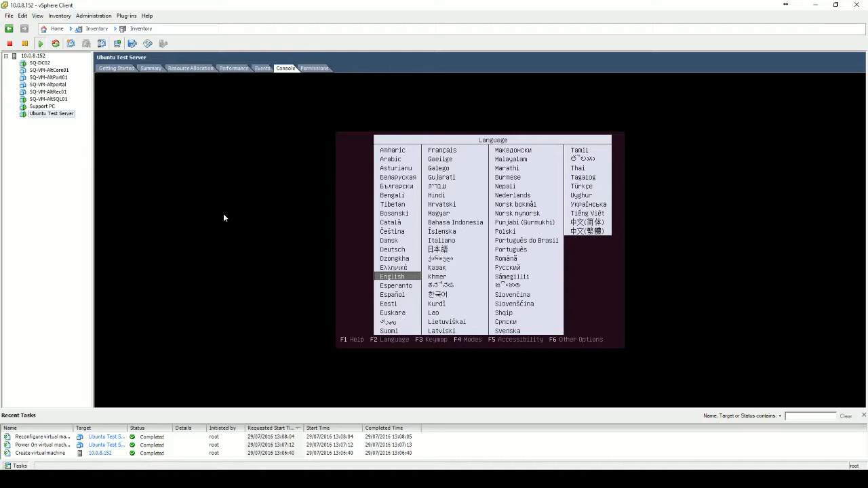
pyautogui.click(386, 277)
pyautogui.hotkey('ctrl', 'alt')
pyautogui.click(401, 277)
pyautogui.press('Up')
pyautogui.press('Down')
pyautogui.press('Return')
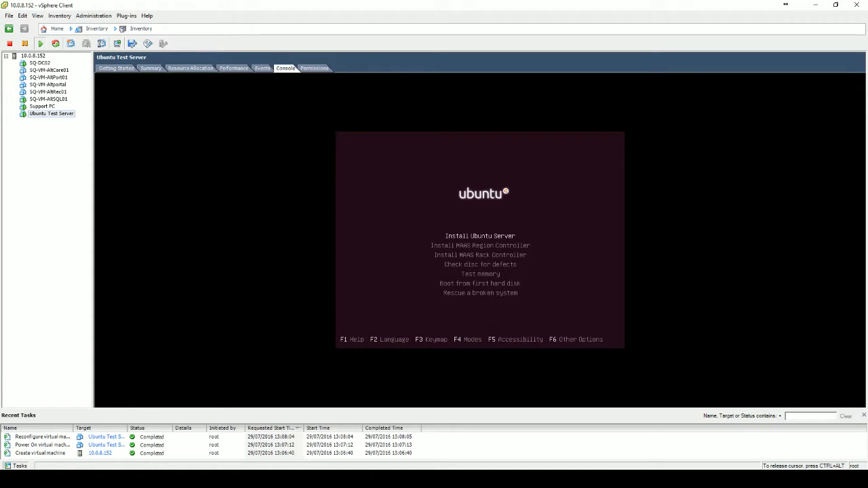
# Step: Start Install Ubuntu Server from the boot menu and choose English as the installation language
pyautogui.press('Down')
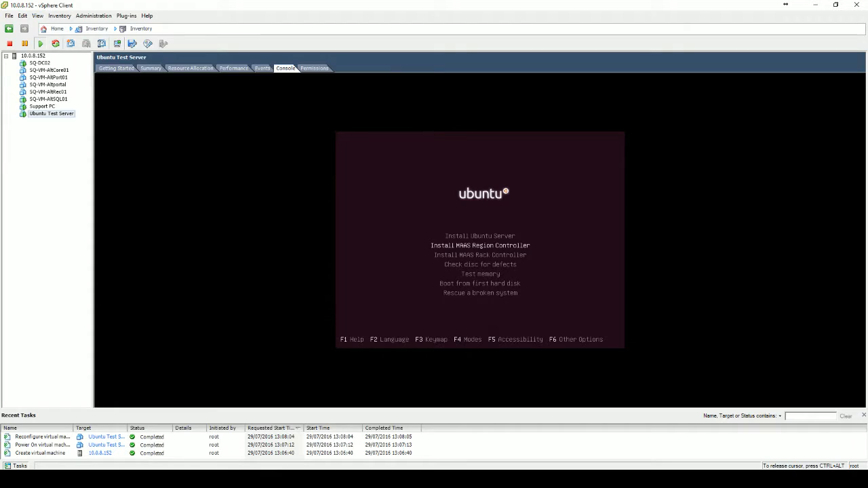
pyautogui.press('Up')
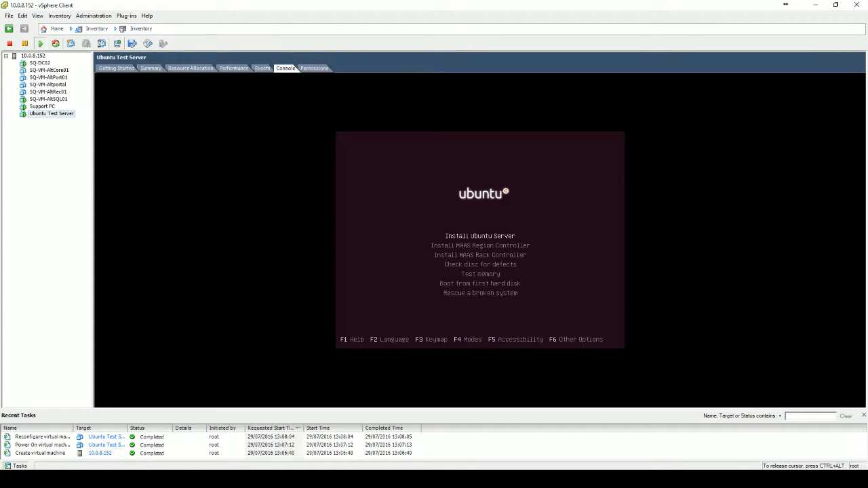
pyautogui.press('Return')
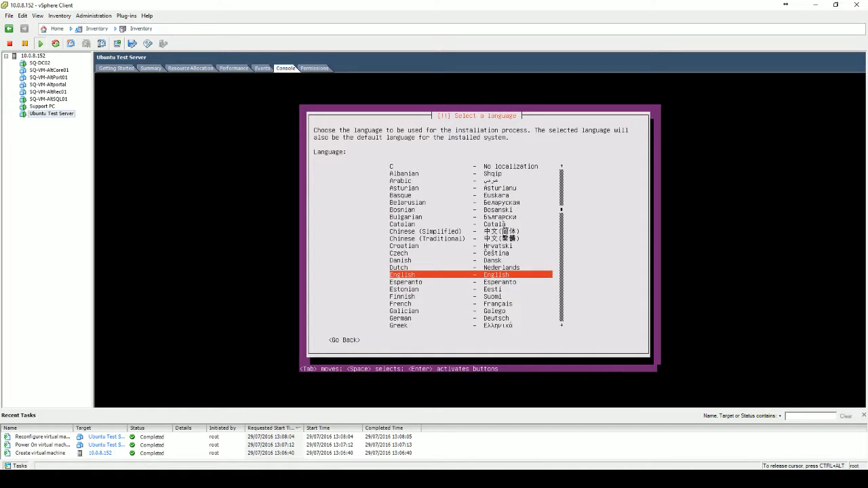
pyautogui.press('Return')
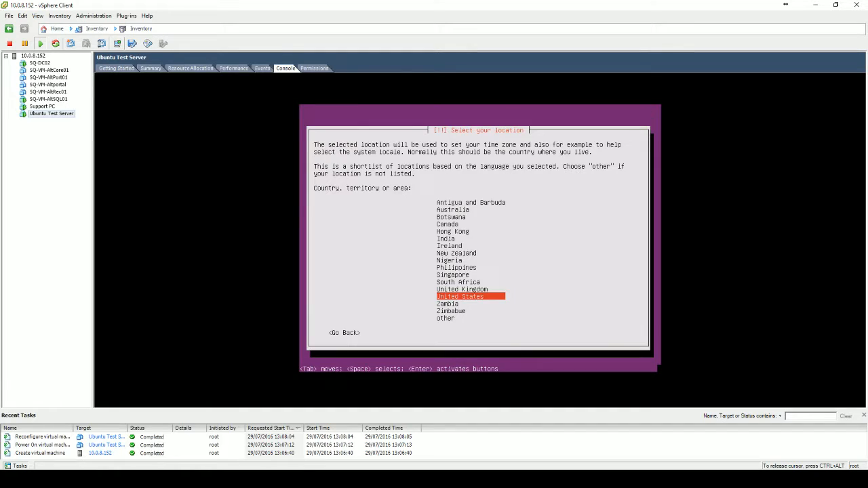
# Step: Set the location to United Kingdom and run keyboard layout detection, confirming the £ key and accepting the gb layout
pyautogui.press('Up')
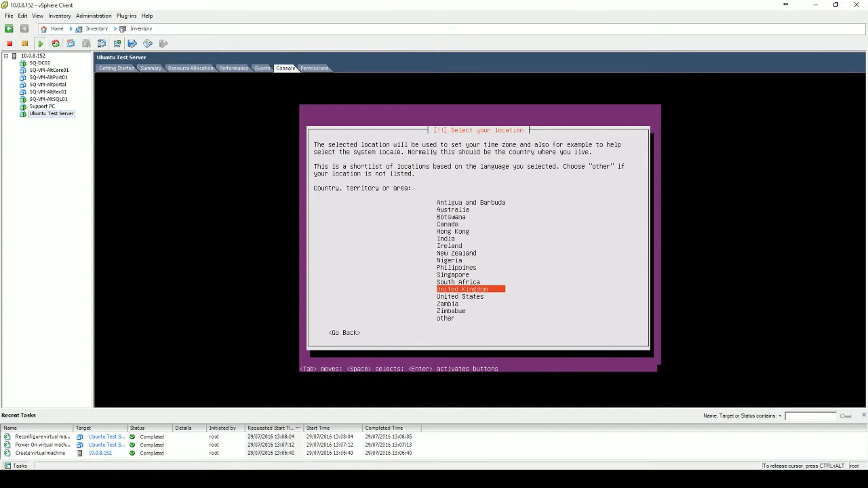
pyautogui.press('Return')
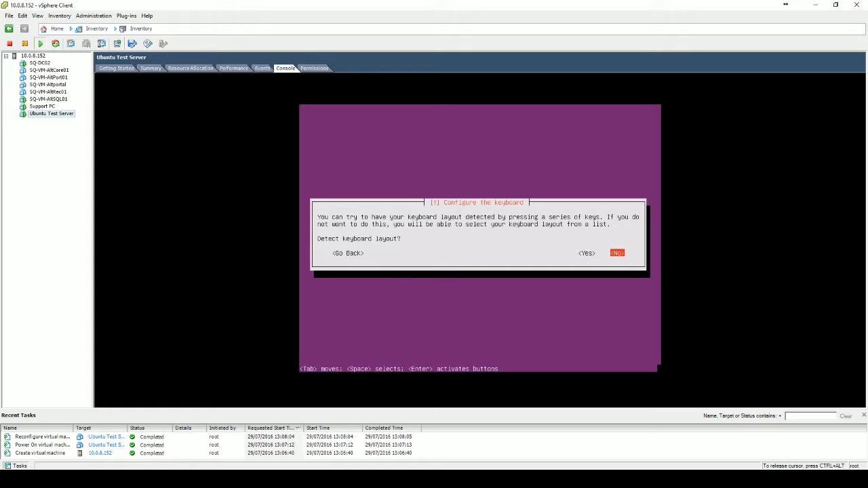
pyautogui.press('Left')
pyautogui.press('Return')
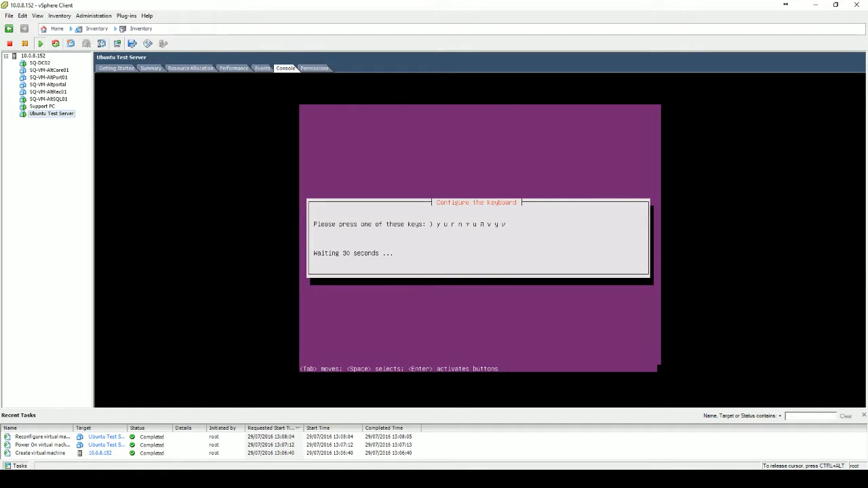
pyautogui.hotkey('shift', '0')
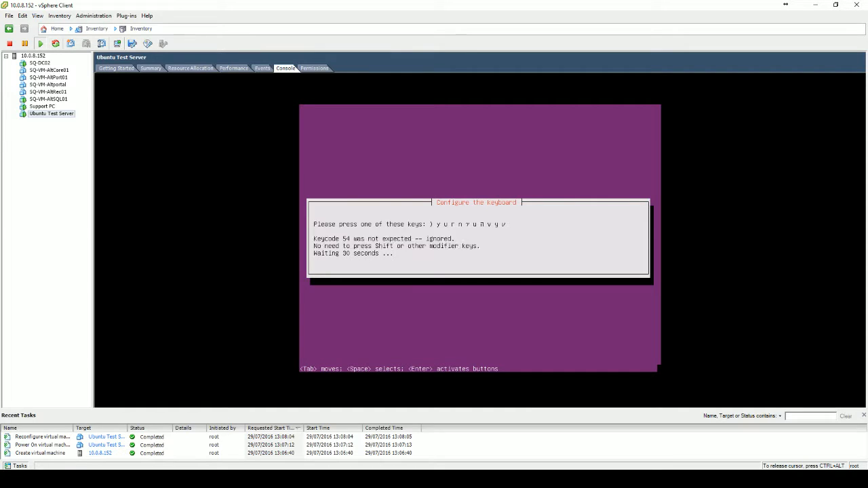
pyautogui.press('r')
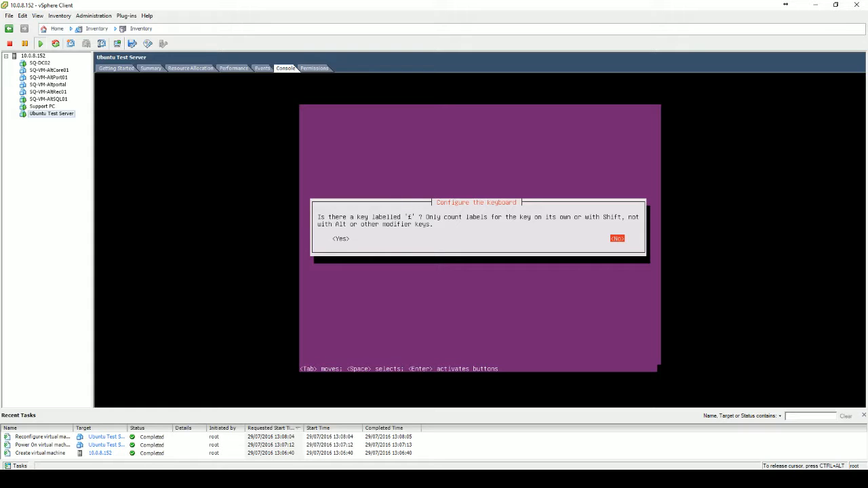
pyautogui.press('Tab')
pyautogui.press('Return')
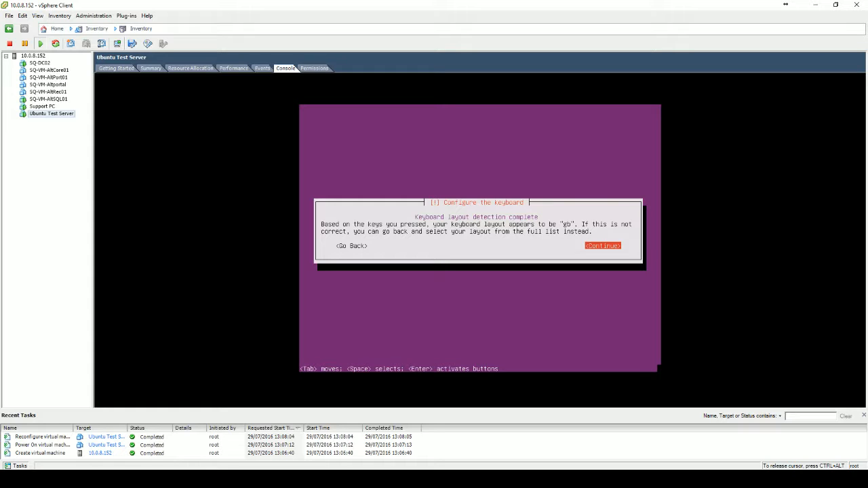
pyautogui.press('Return')
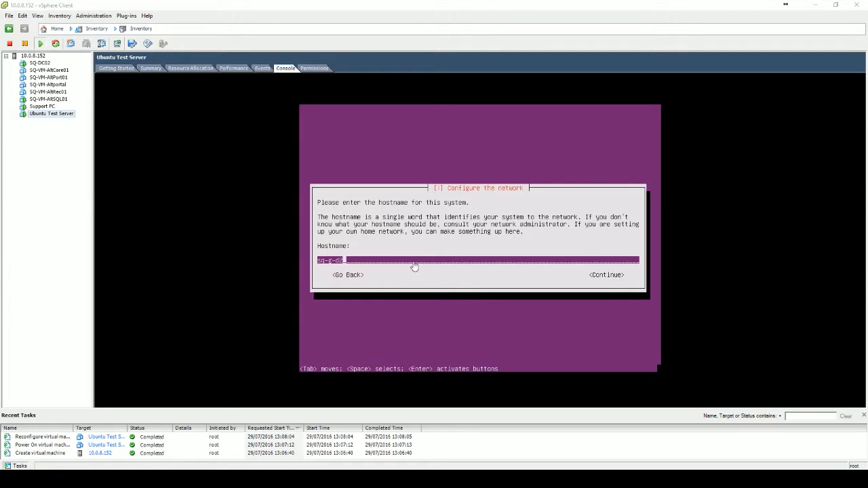
# Step: Give the console the input focus and replace the suggested hostname with Ubuntu-test-svr
pyautogui.click(392, 250)
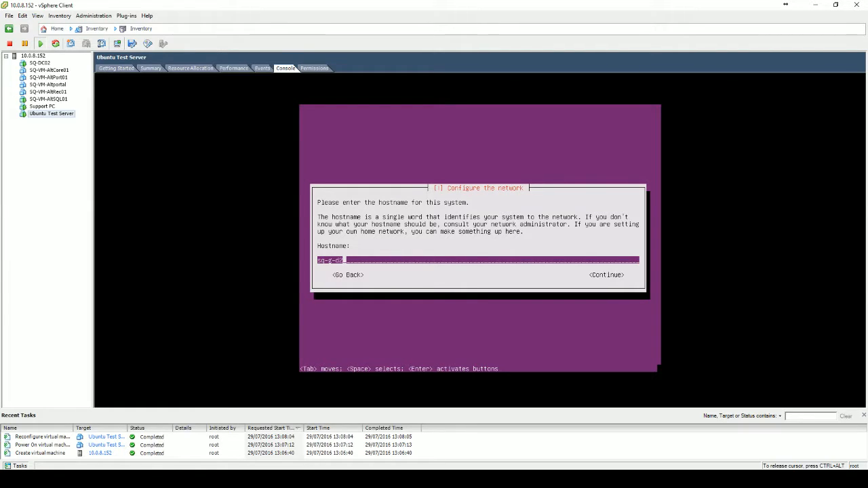
pyautogui.press('BackSpace')
pyautogui.press('BackSpace')
pyautogui.press('BackSpace')
pyautogui.press('BackSpace')
pyautogui.press('BackSpace')
pyautogui.write('Ubuntu-test-svr')
pyautogui.press('Tab')
pyautogui.press('Return')
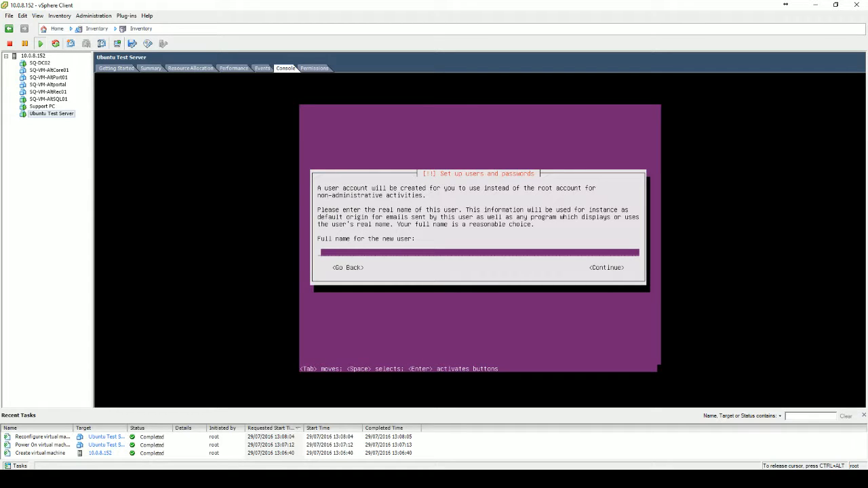
# Step: Enter the full name for the new user account and accept the suggested username
pyautogui.write('ncarter')
pyautogui.press('Tab')
pyautogui.press('Return')
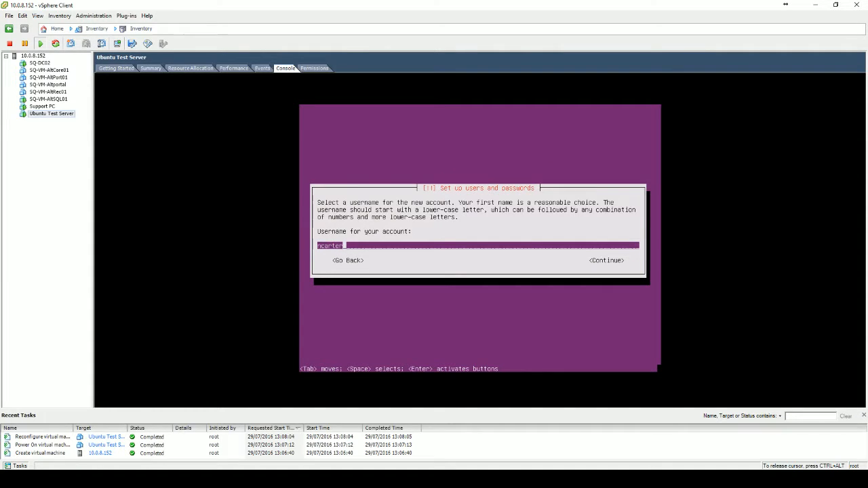
pyautogui.press('Tab')
pyautogui.press('Return')
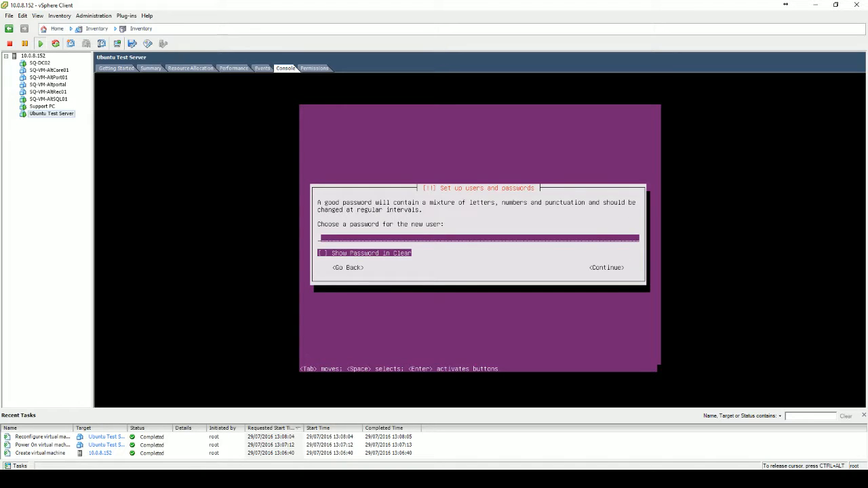
# Step: Enter and verify the new user's account password, and decline encrypting the home directory
pyautogui.write('***********')
pyautogui.press('Tab')
pyautogui.press('Tab')
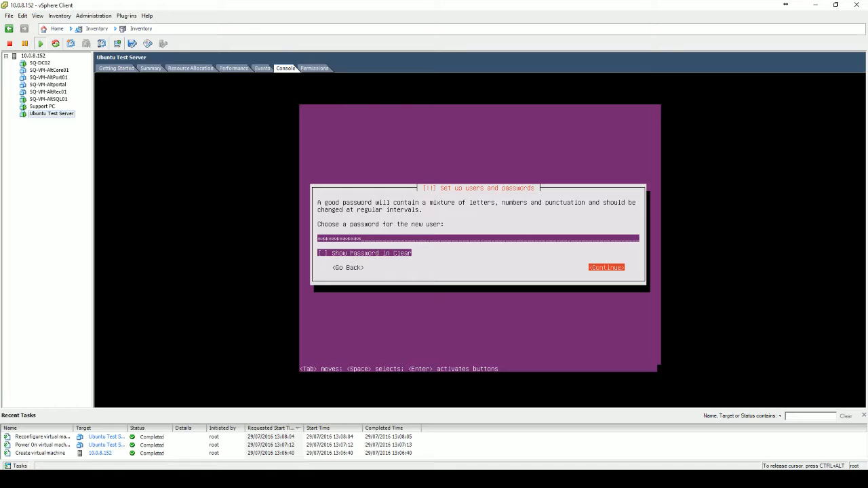
pyautogui.press('Return')
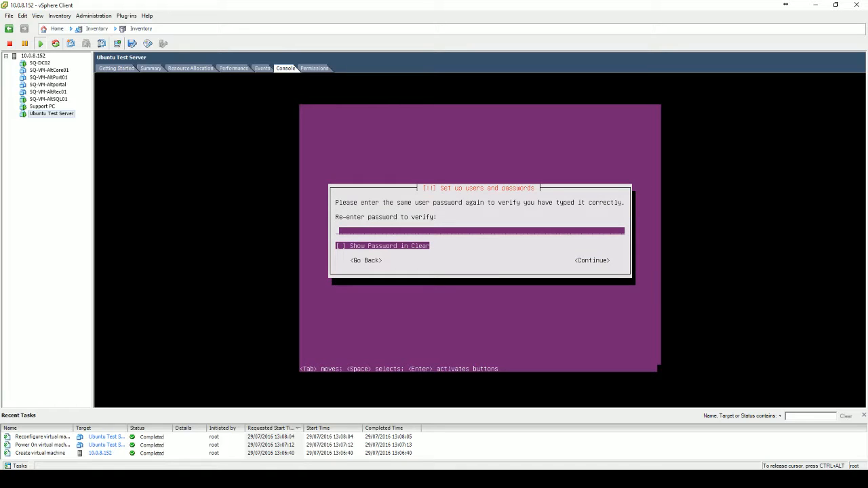
pyautogui.write('************')
pyautogui.press('Tab')
pyautogui.press('Tab')
pyautogui.press('Return')
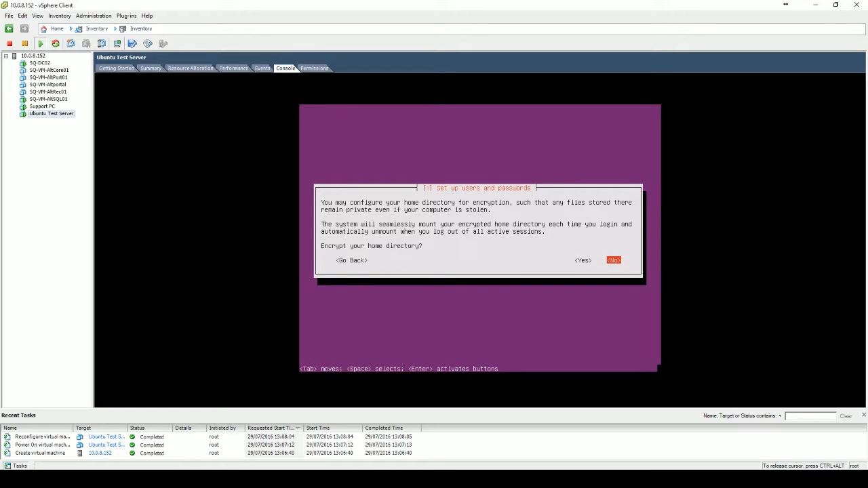
pyautogui.press('Return')
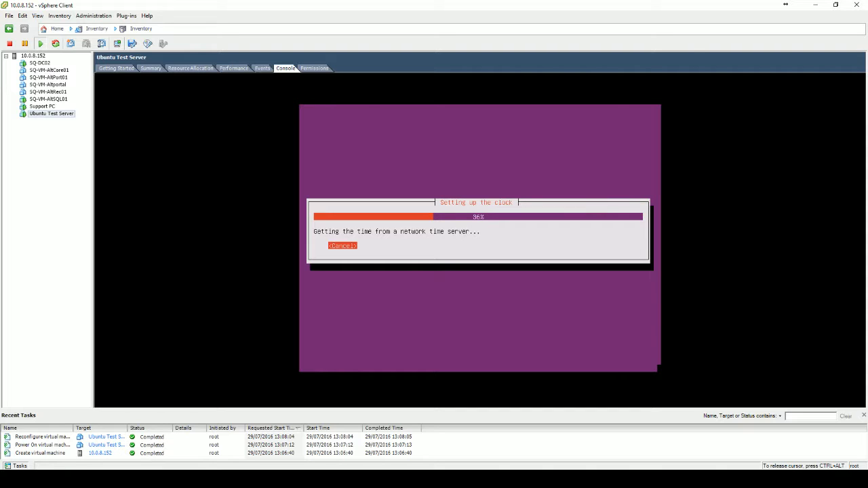
# Step: Partition the SCSI3 (0,0,0) (sda) virtual disk with Guided - use entire disk and write the changes to disk
pyautogui.hotkey('ctrl', 'alt')
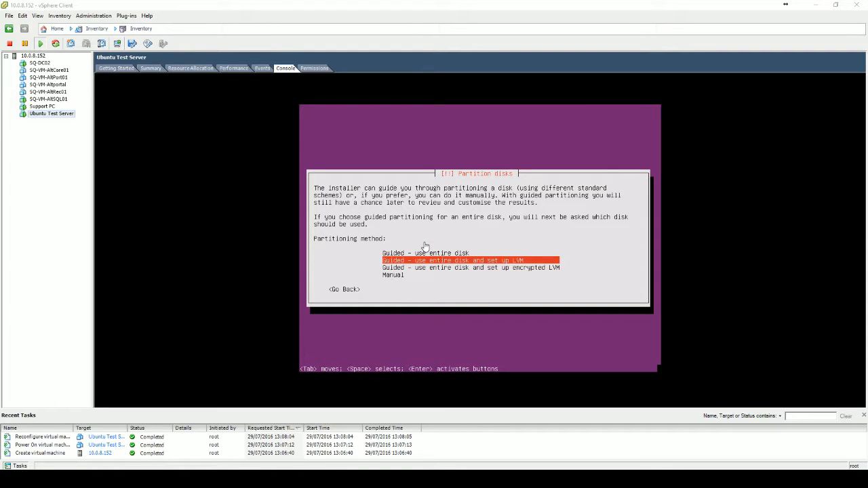
pyautogui.click(473, 235)
pyautogui.press('Up')
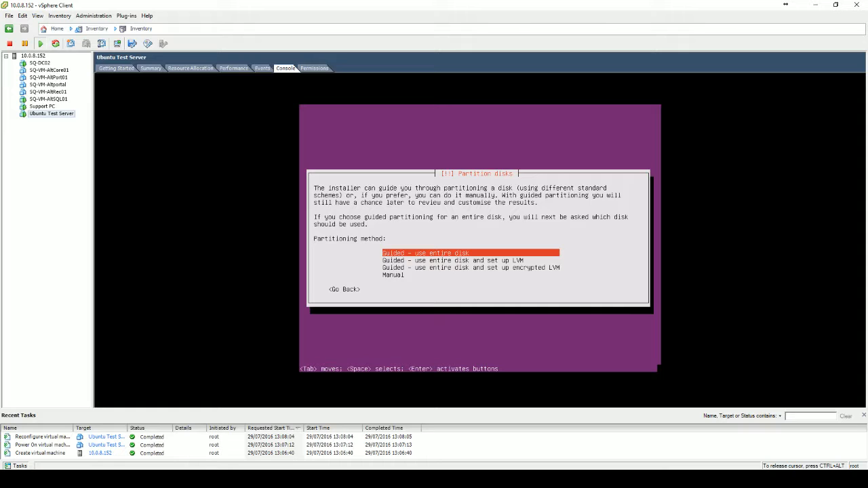
pyautogui.press('Return')
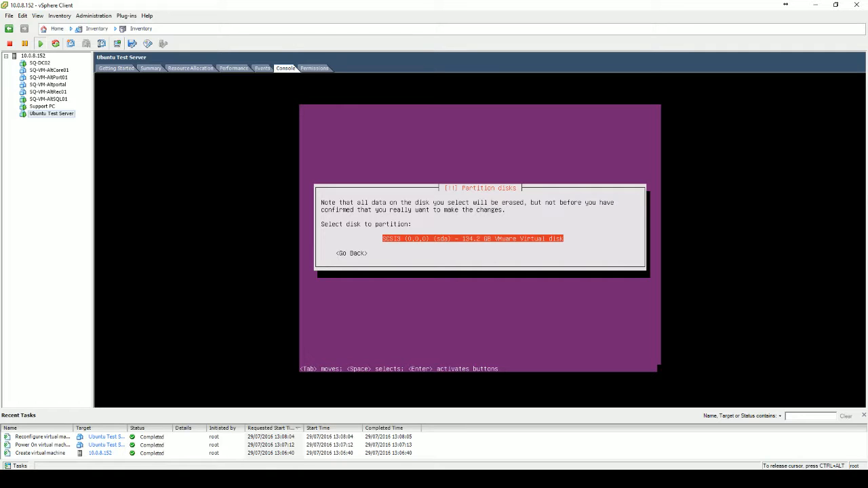
pyautogui.press('Return')
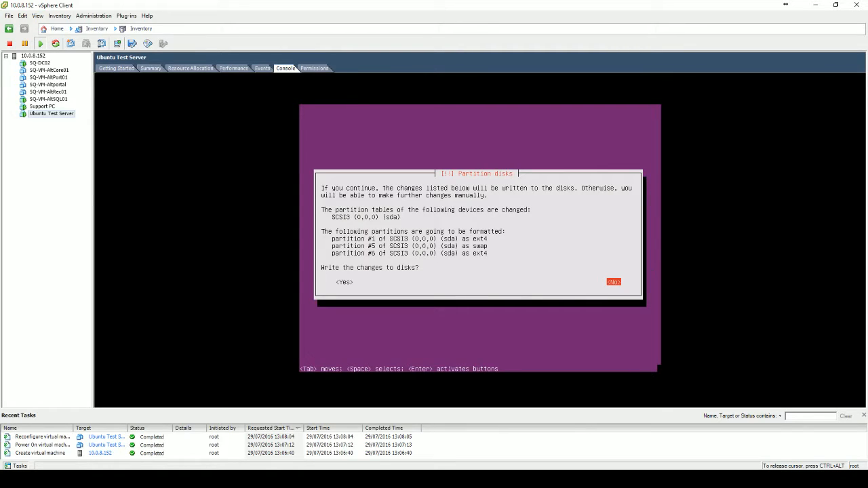
pyautogui.press('Tab')
pyautogui.press('Return')
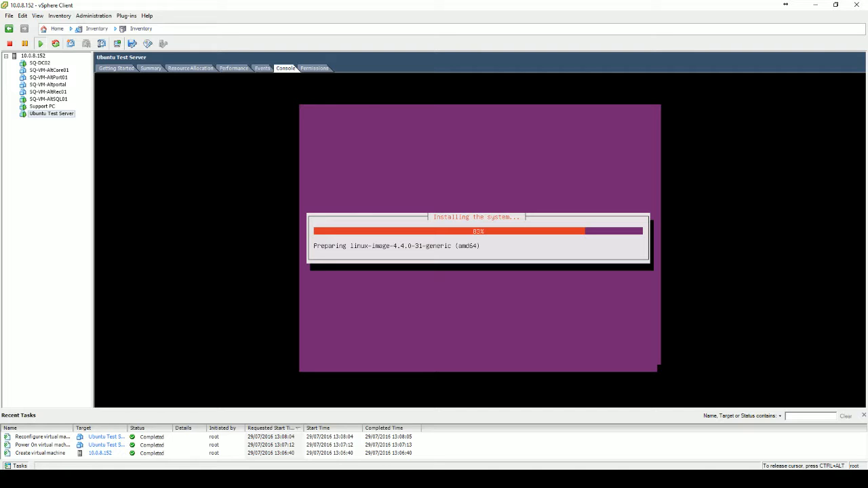
# Step: Return the input focus to the console and continue with the HTTP proxy information left blank
pyautogui.hotkey('ctrl', 'alt')
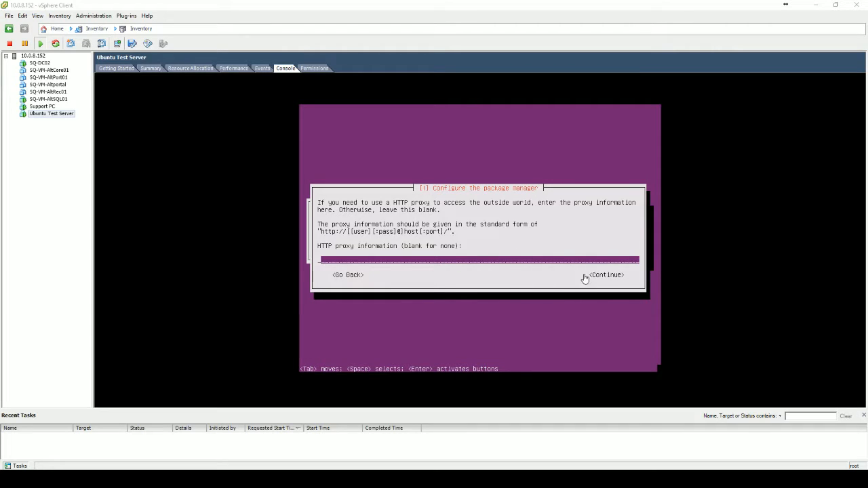
pyautogui.click(504, 265)
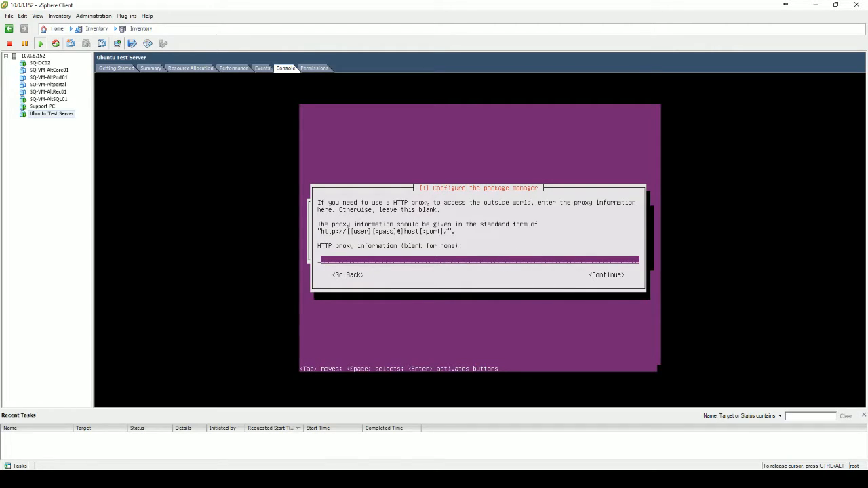
pyautogui.press('Tab')
pyautogui.press('Return')
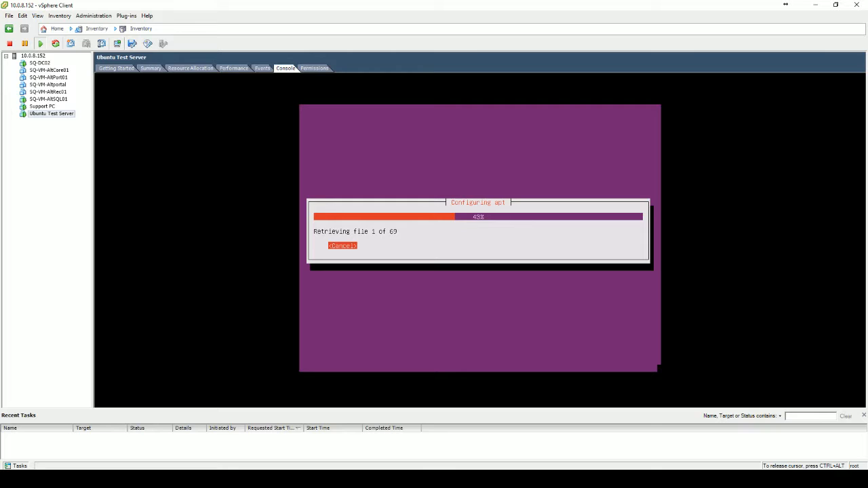
# Step: Set upgrade management to Install security updates automatically
pyautogui.hotkey('ctrl', 'alt')
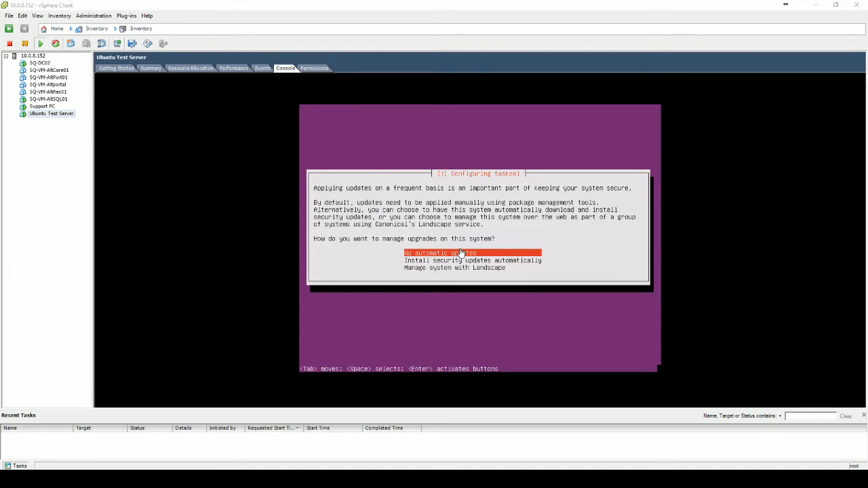
pyautogui.click(533, 252)
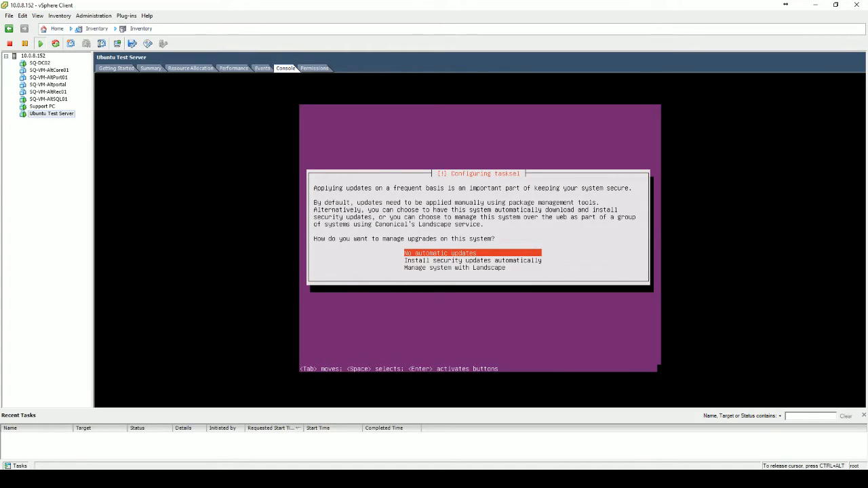
pyautogui.press('Down')
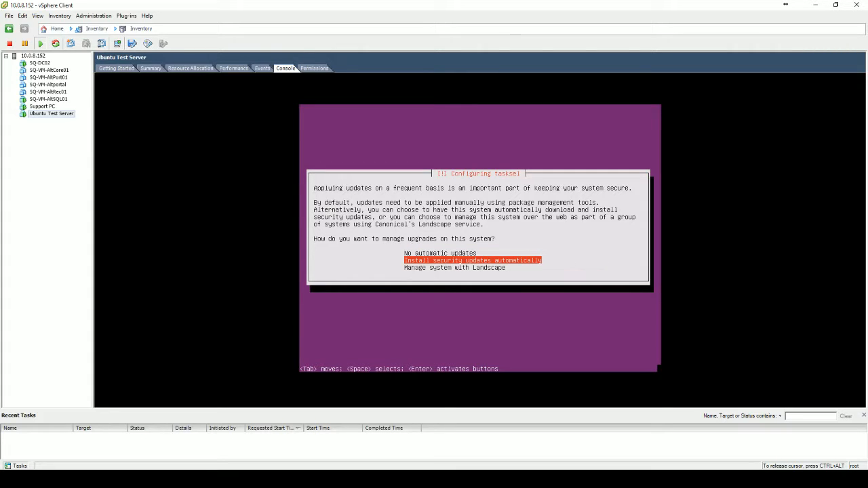
pyautogui.press('Down')
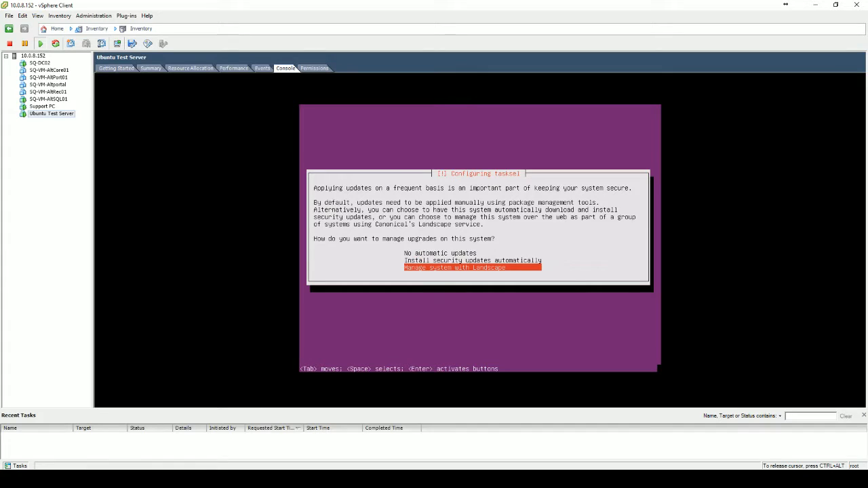
pyautogui.press('Up')
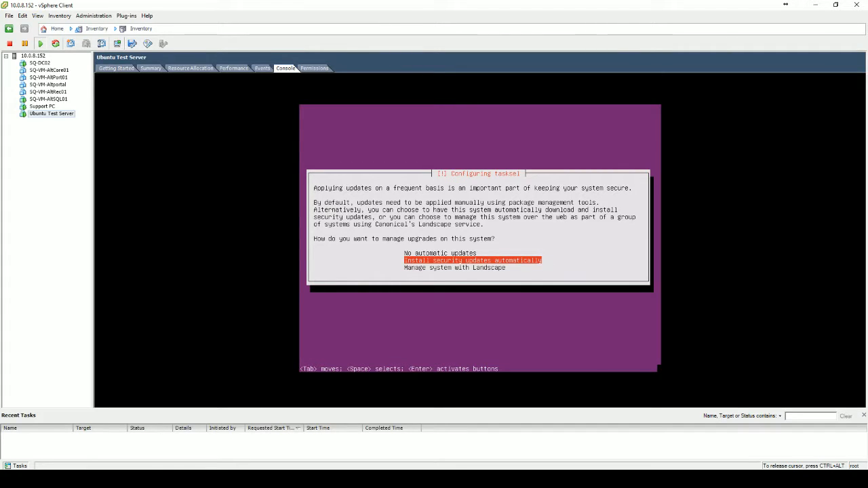
pyautogui.press('Return')
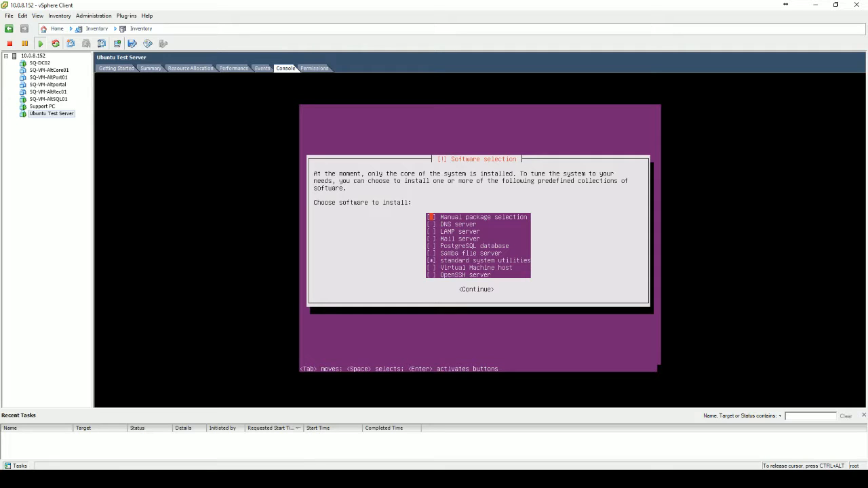
# Step: Review the predefined software collections and start installing with the default selection of standard system utilities
pyautogui.press('Down')
pyautogui.press('Down')
pyautogui.press('Down')
pyautogui.press('Down')
pyautogui.press('Down')
pyautogui.press('Down')
pyautogui.press('Down')
pyautogui.press('Down')
pyautogui.press('Up')
pyautogui.press('Up')
pyautogui.press('Up')
pyautogui.press('Down')
pyautogui.press('Down')
pyautogui.press('Down')
pyautogui.press('Tab')
pyautogui.press('Tab')
pyautogui.press('Up')
pyautogui.press('Up')
pyautogui.press('Down')
pyautogui.press('Down')
pyautogui.press('Tab')
pyautogui.press('Return')
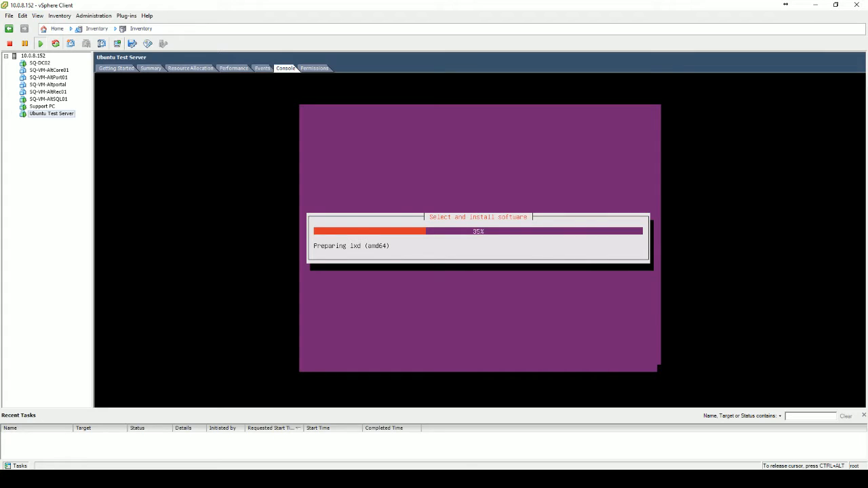
# Step: Return the input focus to the console and install the GRUB boot loader to the master boot record
pyautogui.hotkey('ctrl', 'alt')
pyautogui.hotkey('alt', 'Tab')
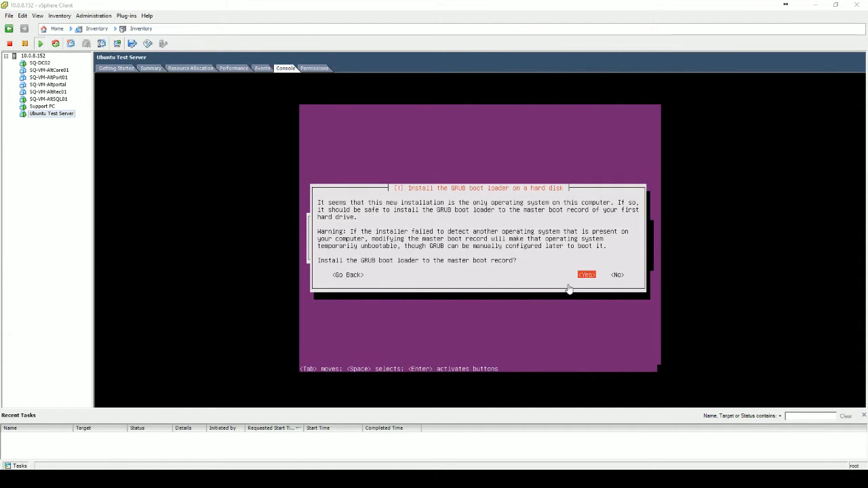
pyautogui.click(460, 270)
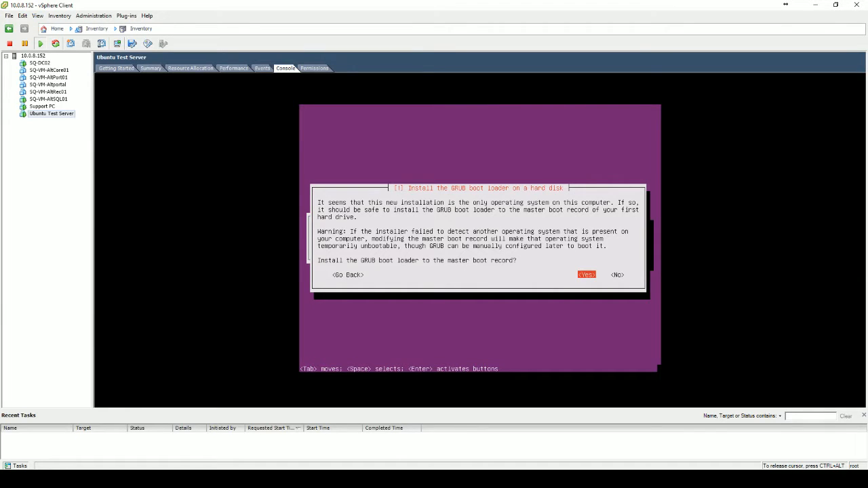
pyautogui.press('Return')
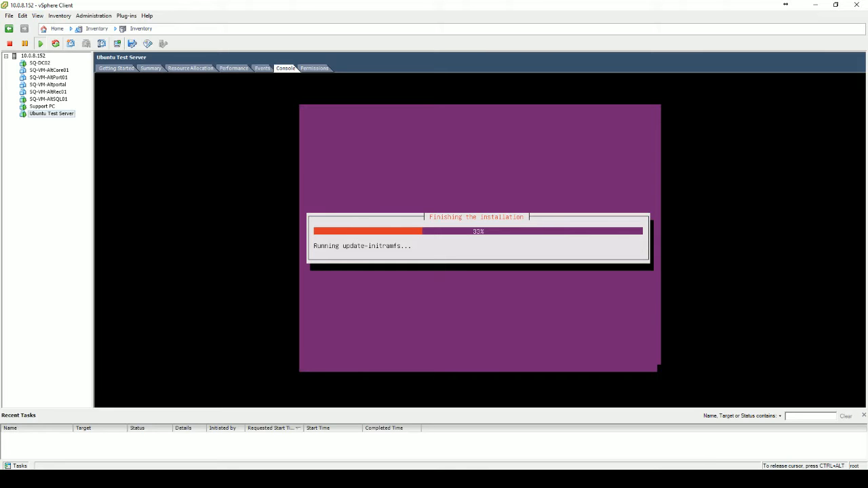
# Step: Release the cursor from the console and turn off Connect at power on for CD/DVD drive 1 of Ubuntu Test Server
pyautogui.hotkey('ctrl', 'alt')
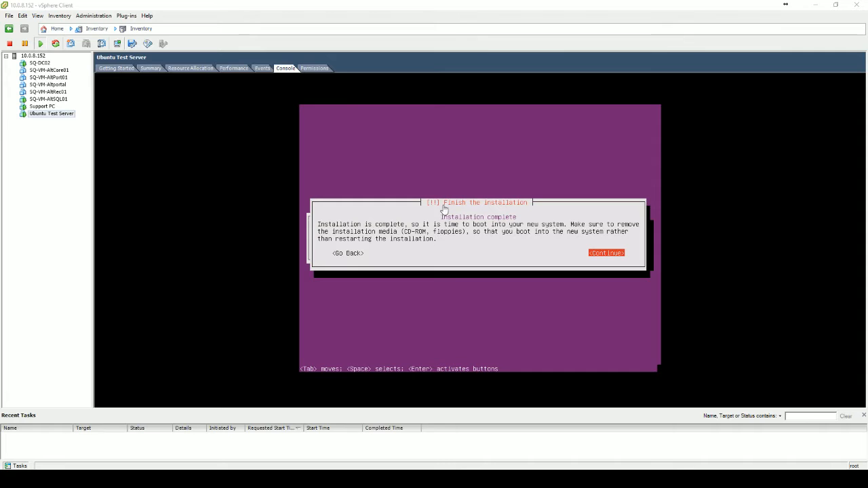
pyautogui.click(47, 115)
pyautogui.rightClick(46, 117)
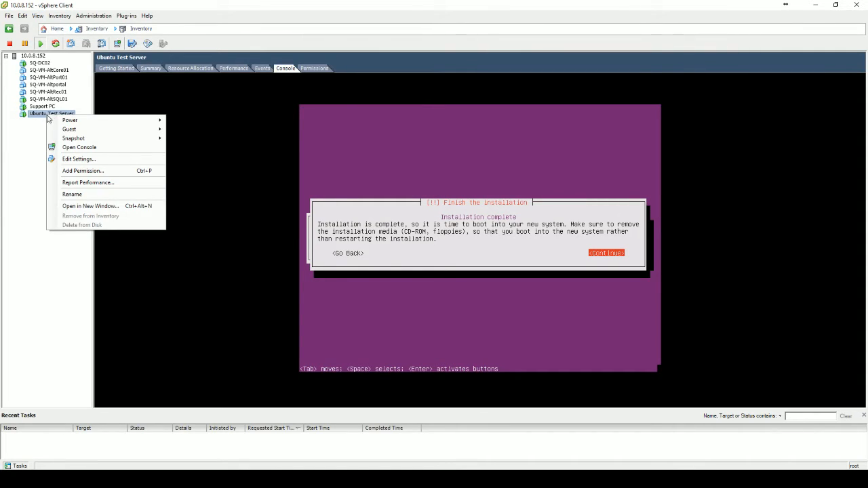
pyautogui.click(78, 159)
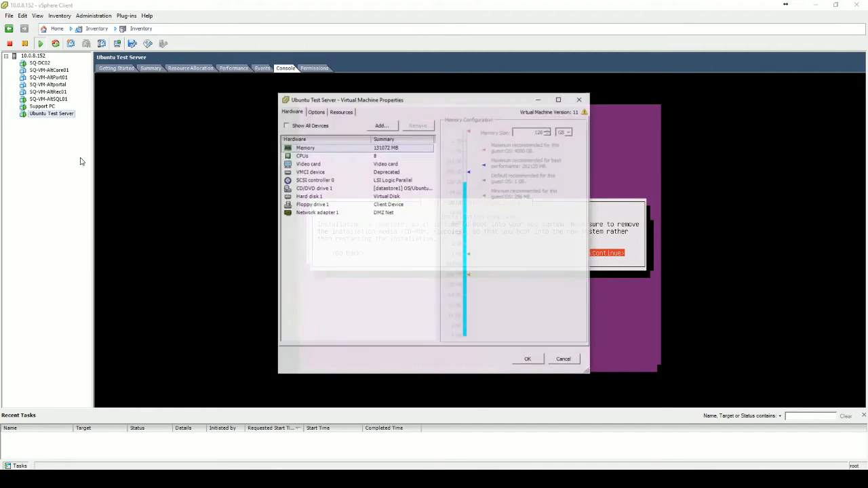
pyautogui.click(322, 189)
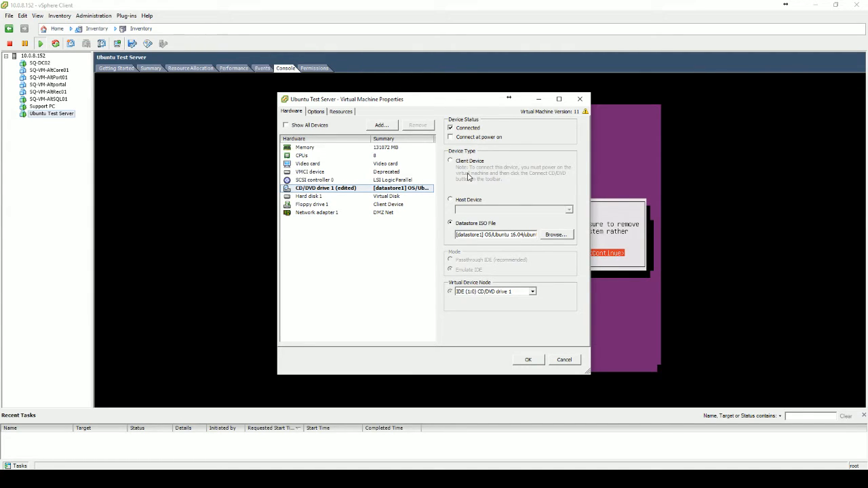
pyautogui.click(538, 361)
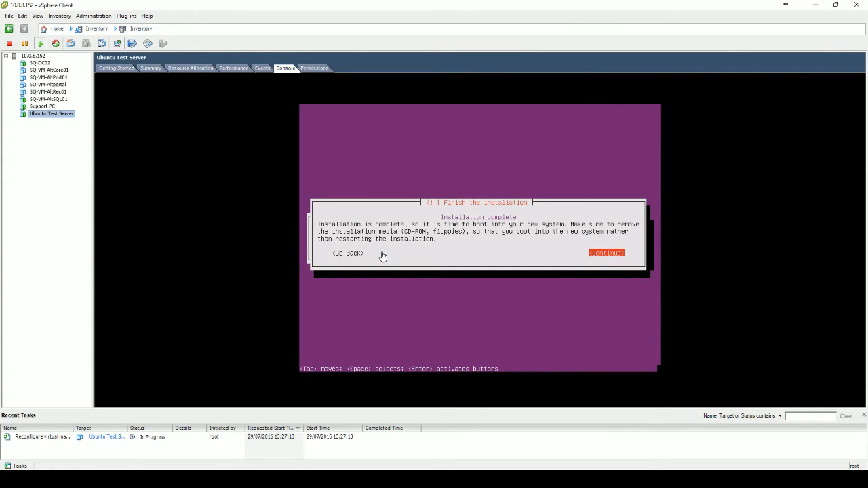
# Step: Return the input focus to the console, finish the installation by booting into the new system, and release the cursor at the login prompt
pyautogui.click(411, 174)
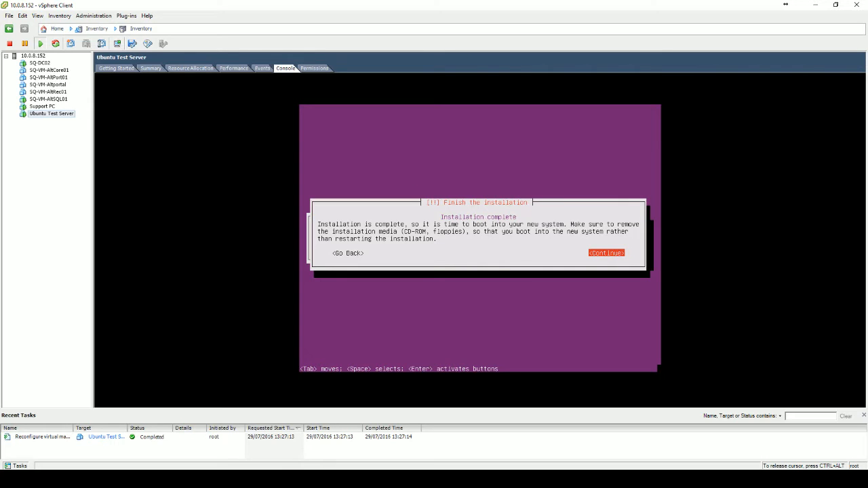
pyautogui.press('Return')
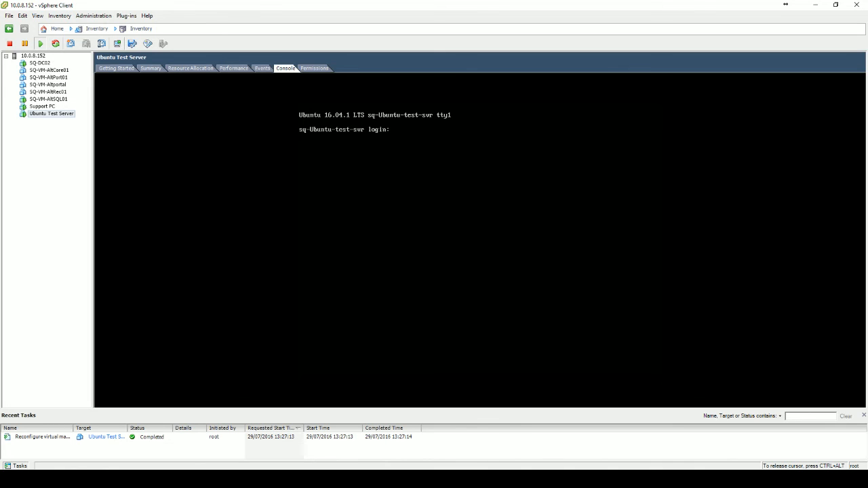
pyautogui.hotkey('ctrl', 'alt')
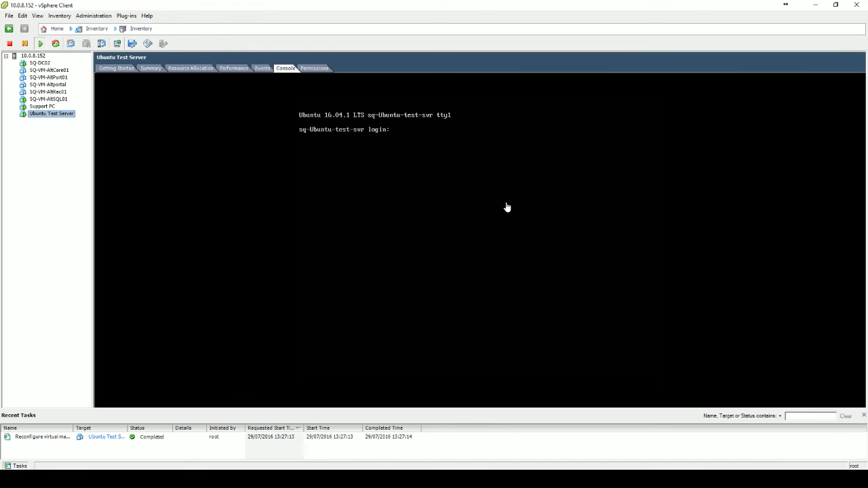